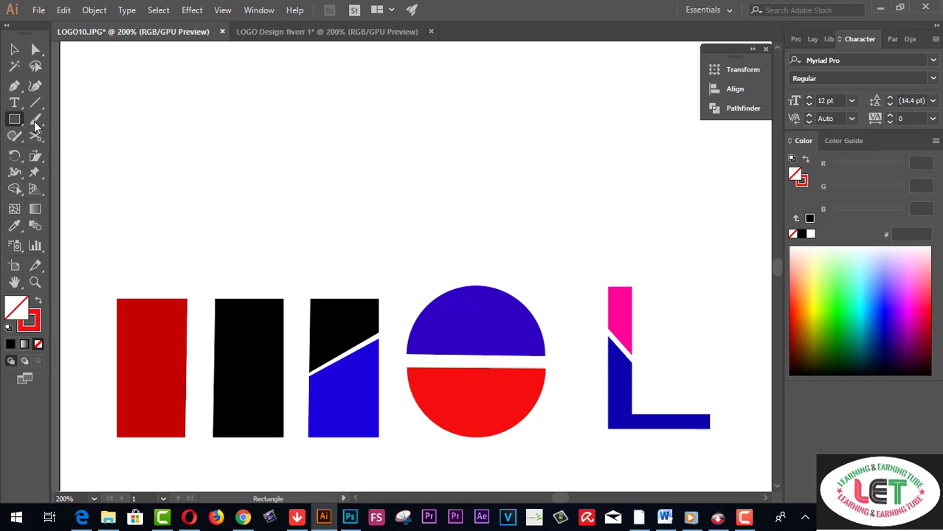
Create a 100 × 100 px square and give it a red (F40F0F) fill instead of a stroke
left_click(155, 108)
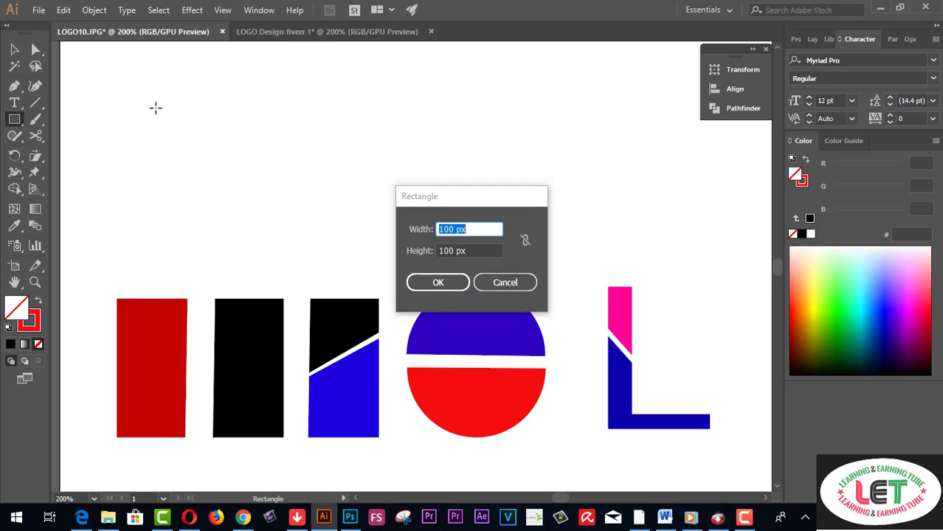
mouse_move(458, 196)
left_mouse_down()
mouse_move(355, 124)
mouse_move(323, 118)
left_mouse_up()
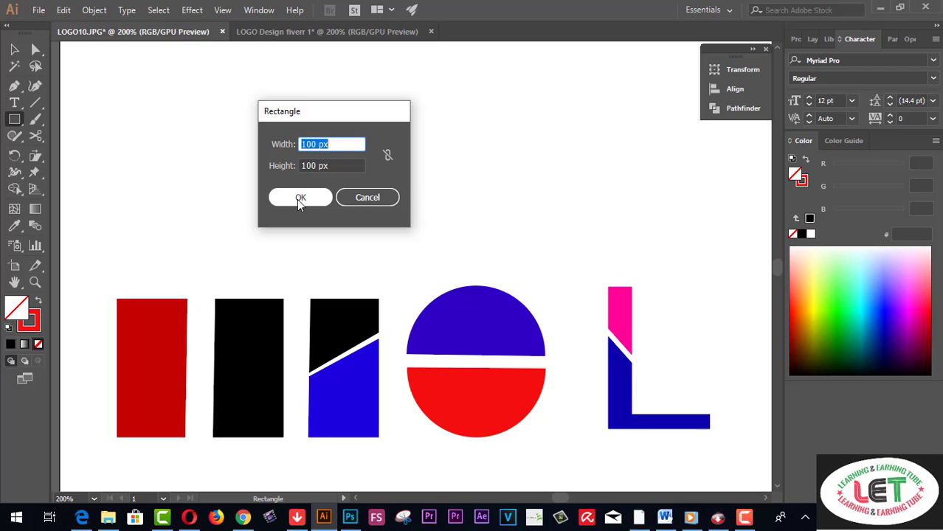
left_click(299, 198)
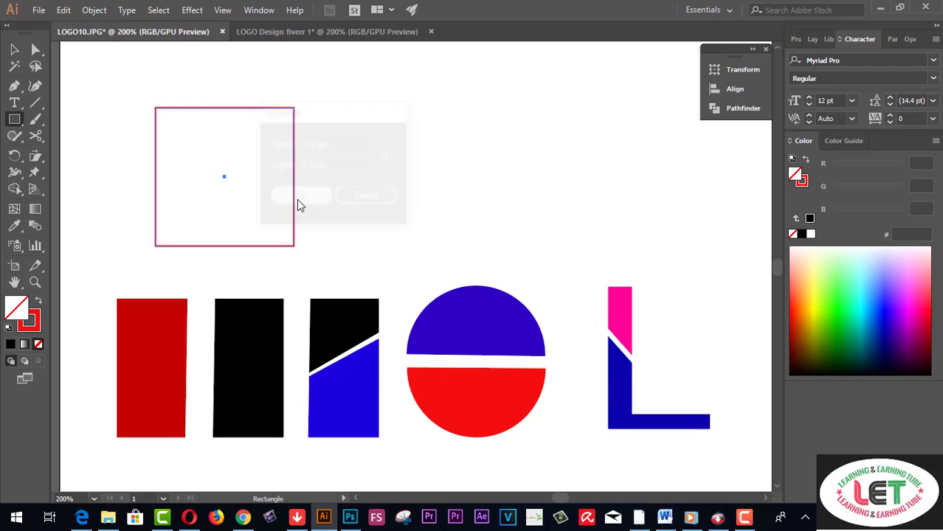
left_click(38, 302)
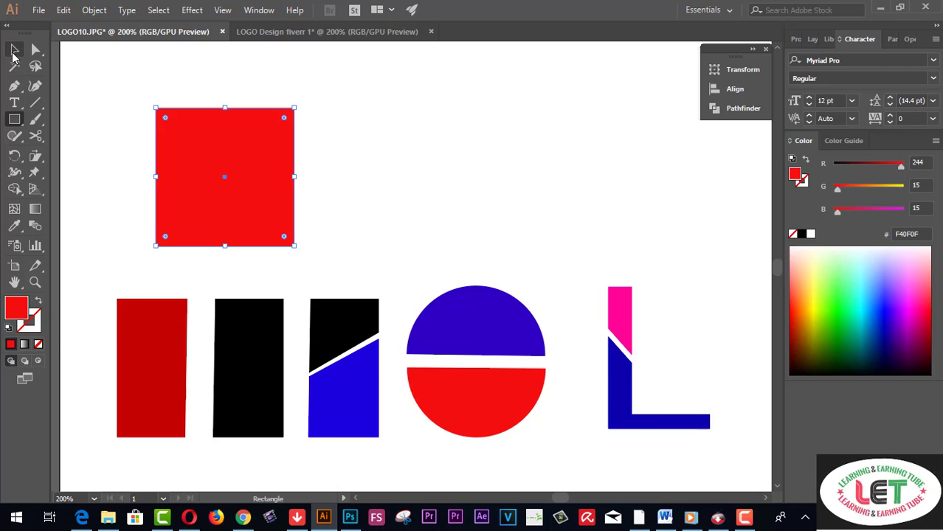
Move the red square up and to the right, above the H-O-L shapes
left_click(14, 50)
left_click(363, 199)
left_click_drag(245, 194, 375, 170)
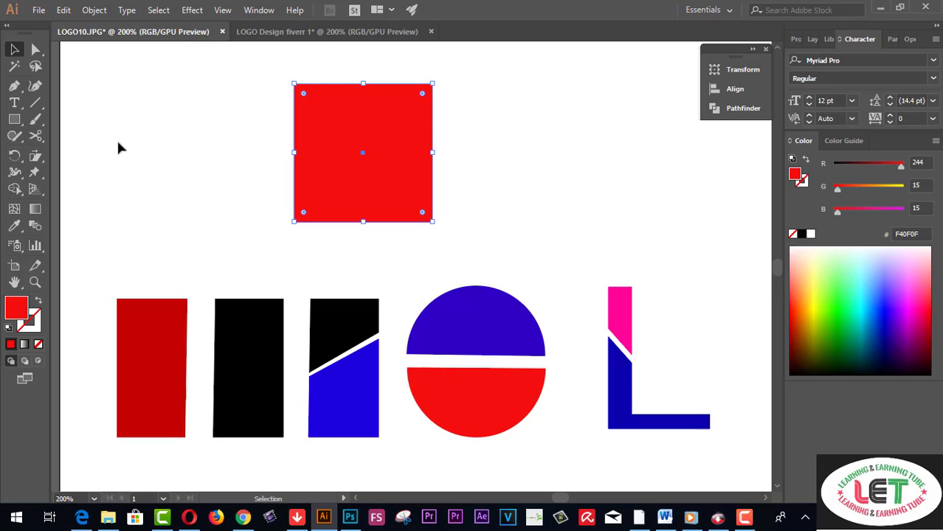
Draw a roughly 115 px vertical line left of the red square with a near-black 050000 stroke
left_click(41, 107)
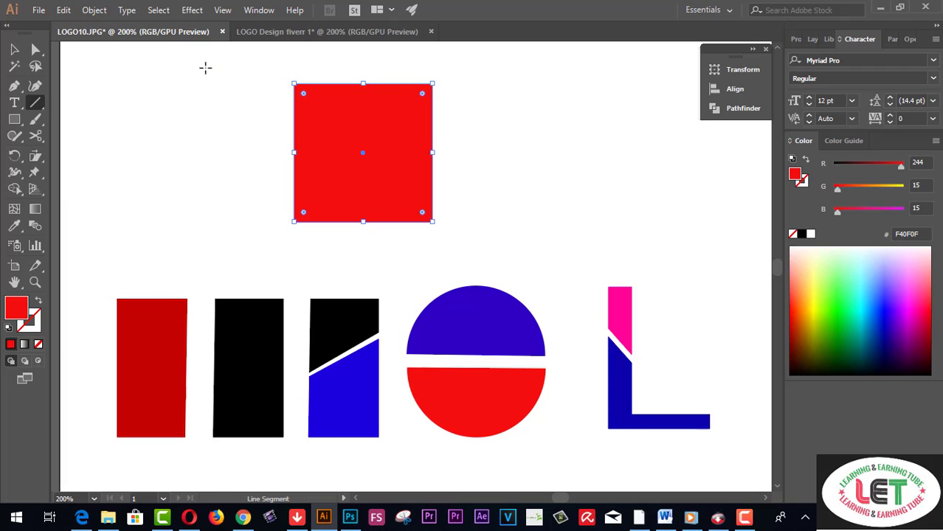
left_click_drag(206, 67, 205, 227)
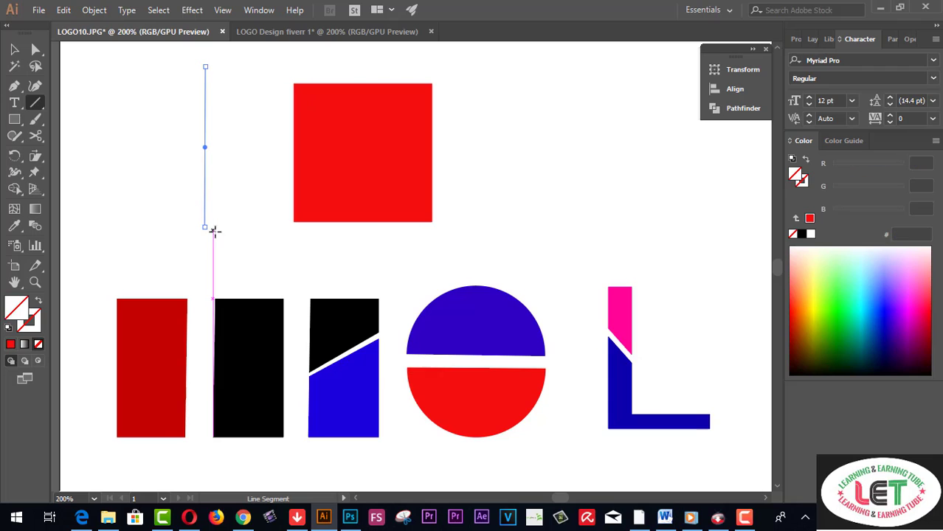
double_click(30, 321)
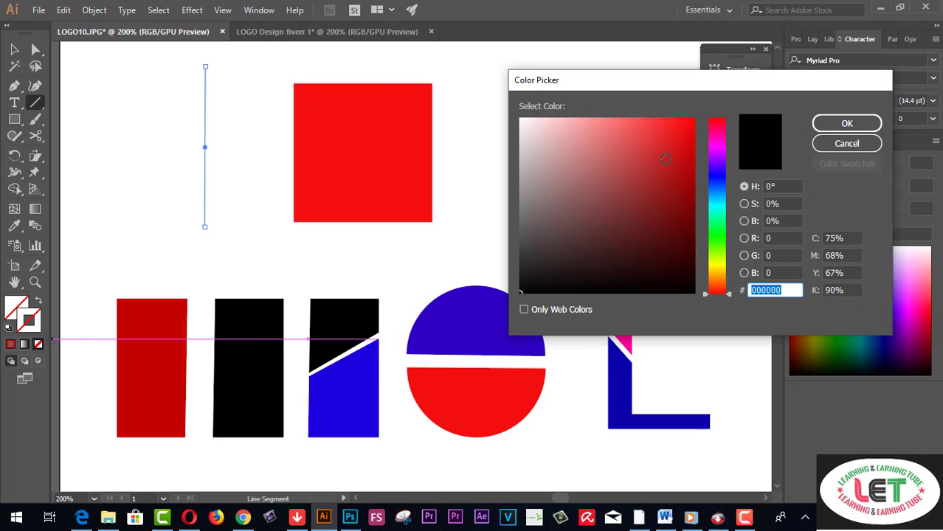
left_click(682, 285)
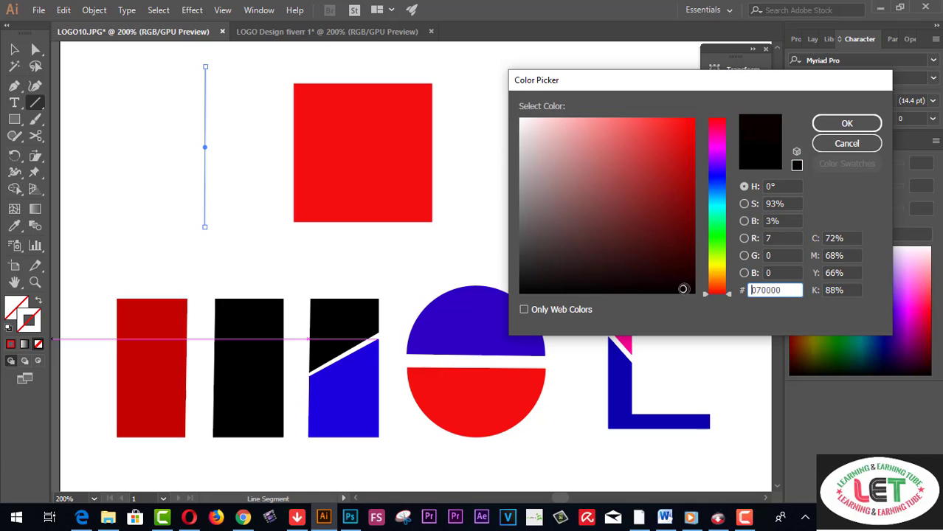
left_click(827, 124)
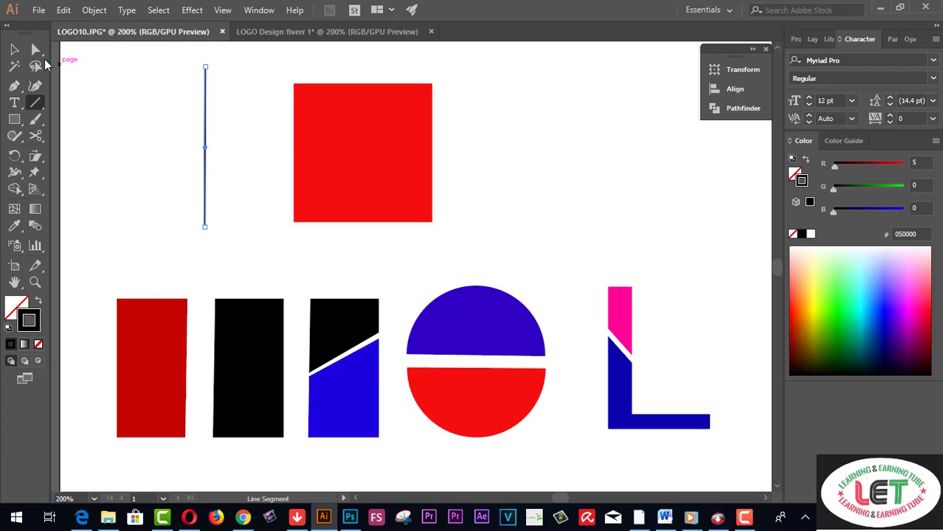
left_click(15, 50)
left_click(155, 110)
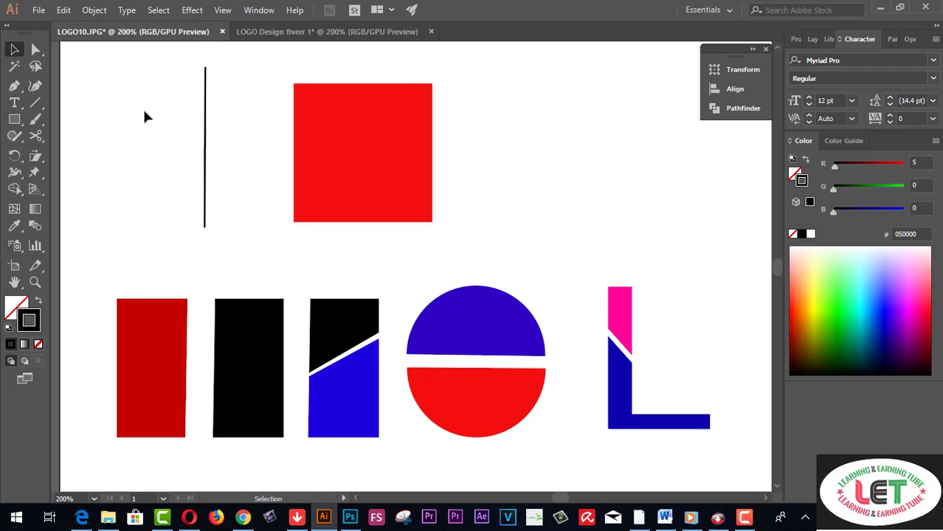
Align the line and red square on both horizontal and vertical centres, then reselect both
left_click_drag(145, 116, 446, 193)
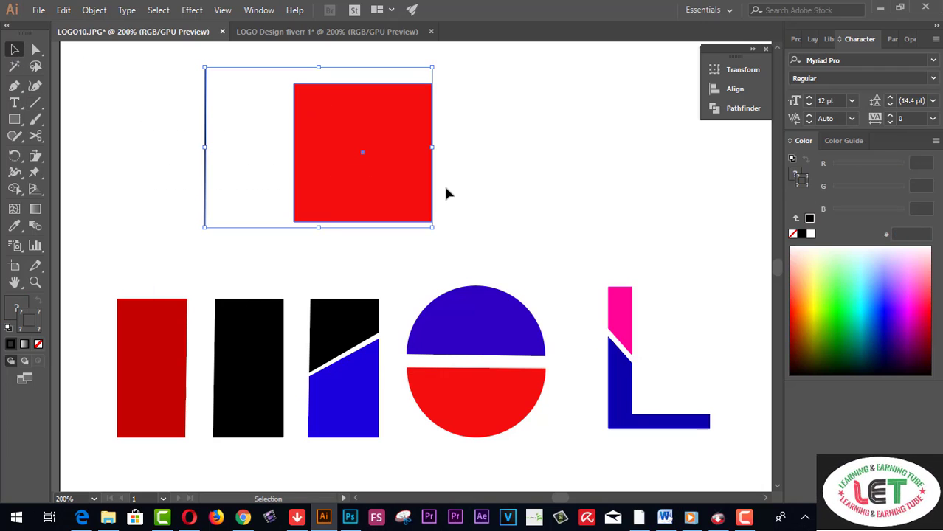
left_click(740, 89)
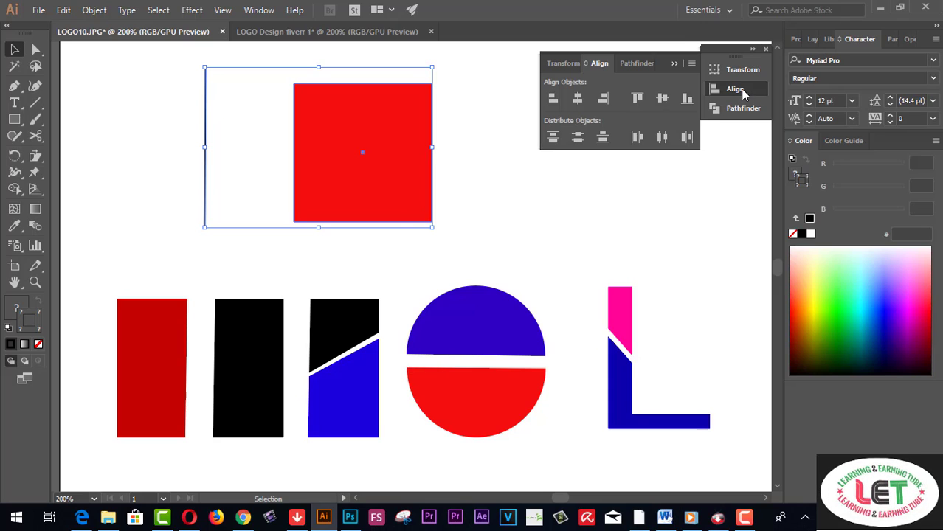
left_click(578, 99)
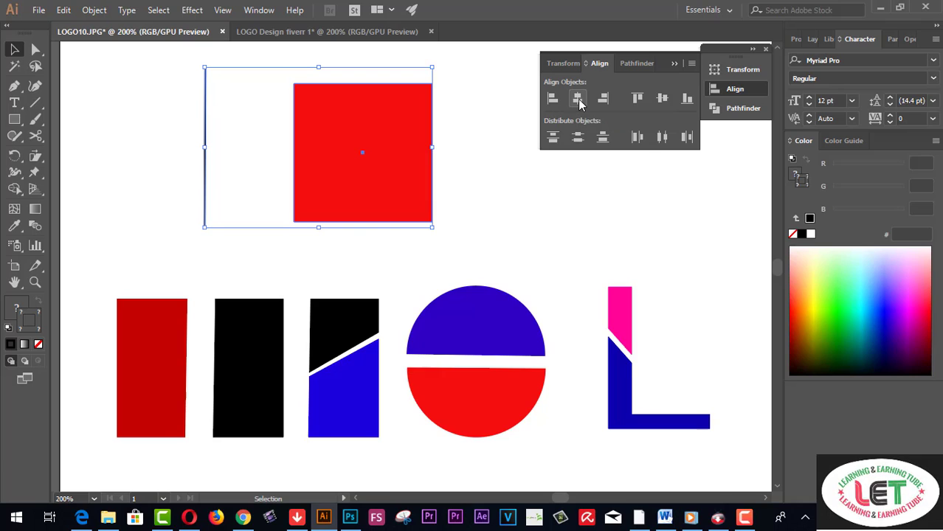
left_click(663, 99)
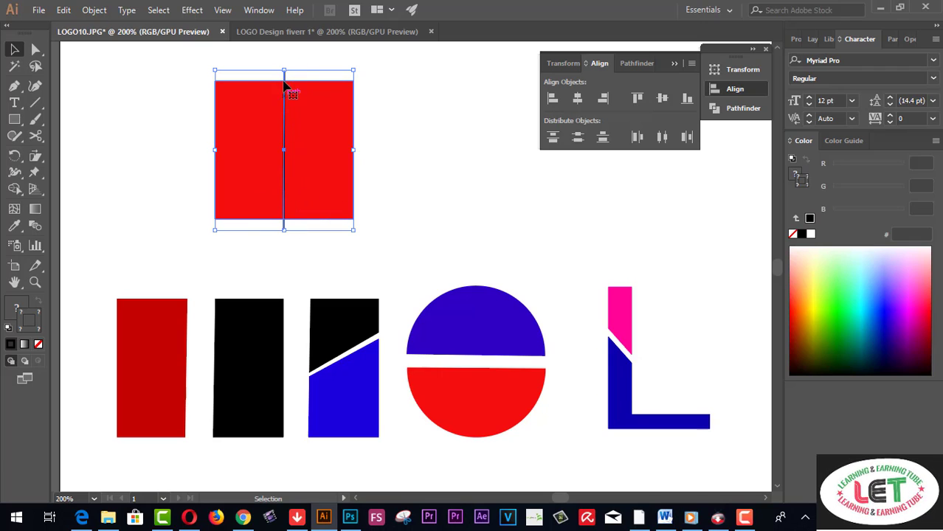
left_click(409, 160)
left_click_drag(142, 143, 405, 160)
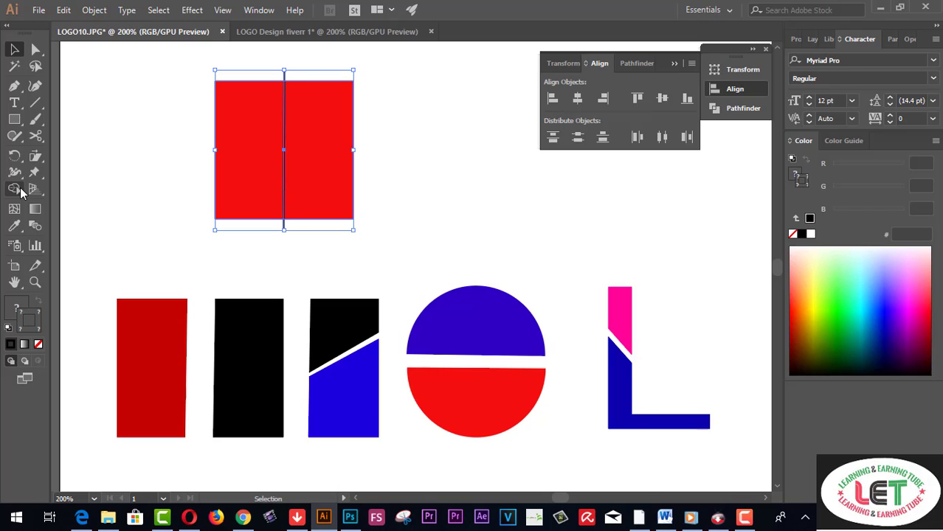
Split the square at the line with Shape Builder, trying black and blue fills on the halves
left_click(18, 190)
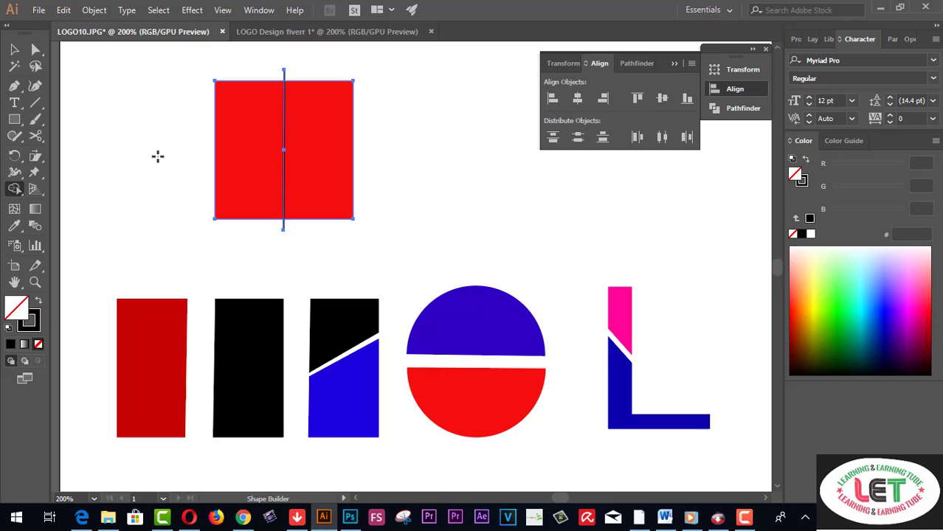
left_click_drag(157, 156, 258, 158)
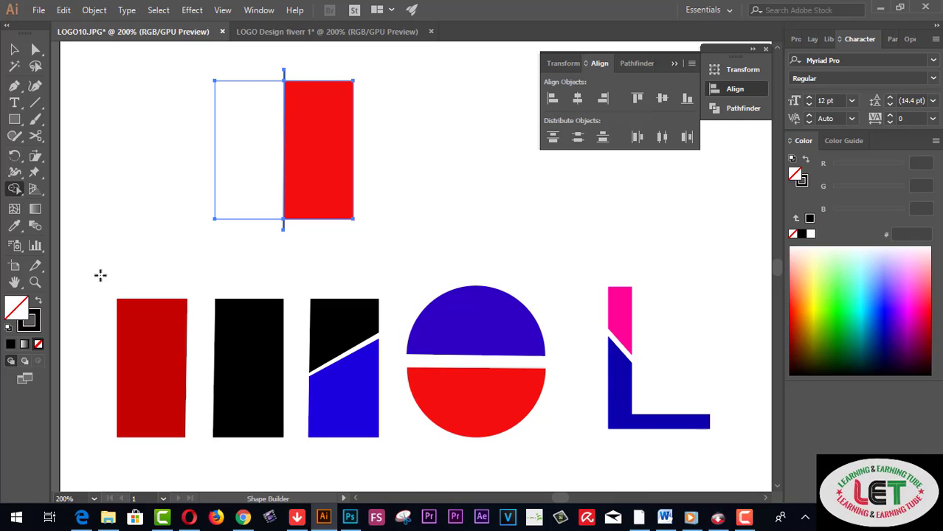
left_click(40, 303)
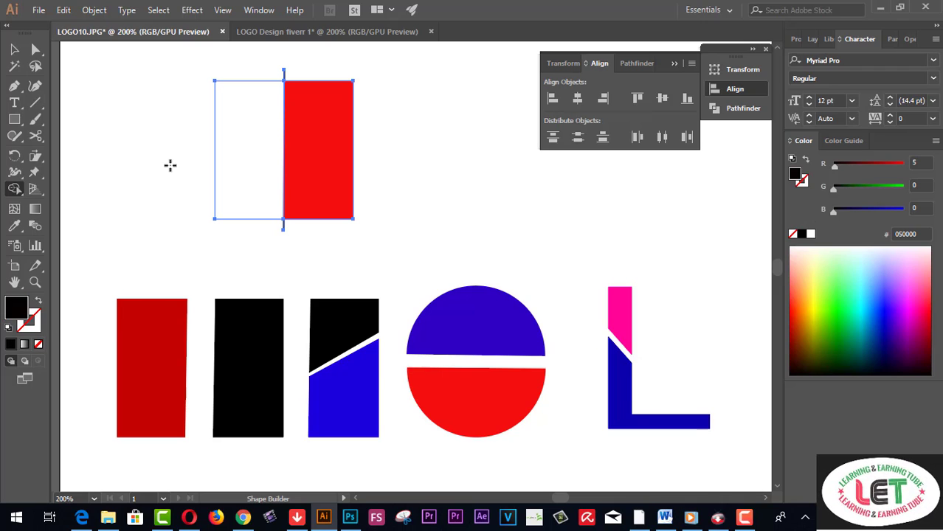
left_click_drag(168, 163, 261, 166)
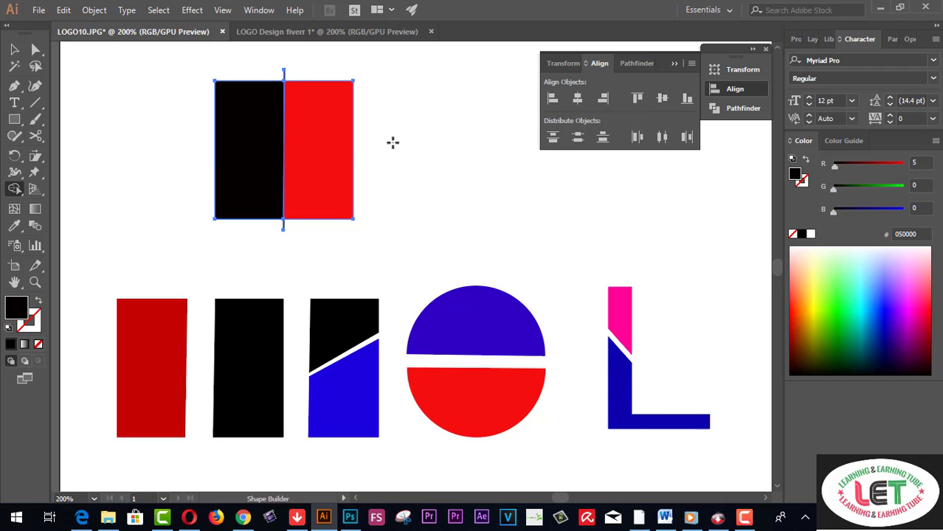
left_click_drag(392, 143, 315, 170)
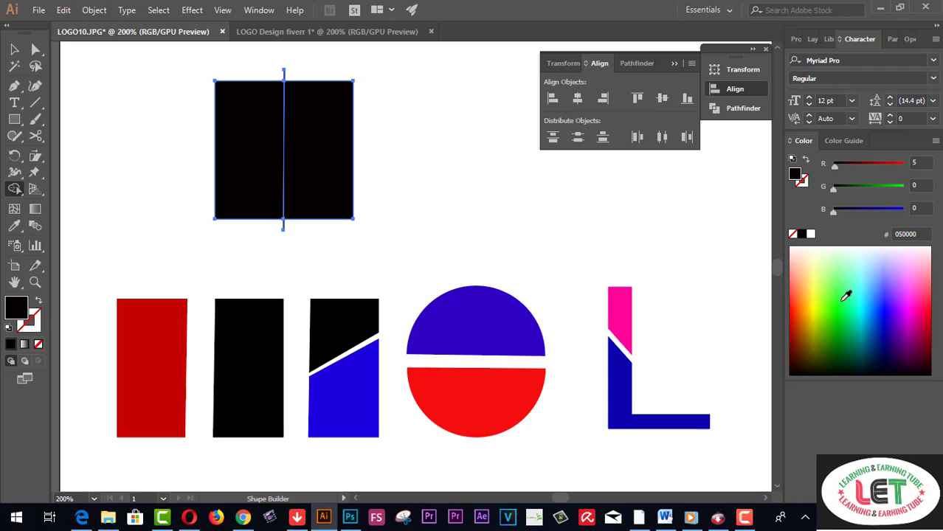
left_click(890, 305)
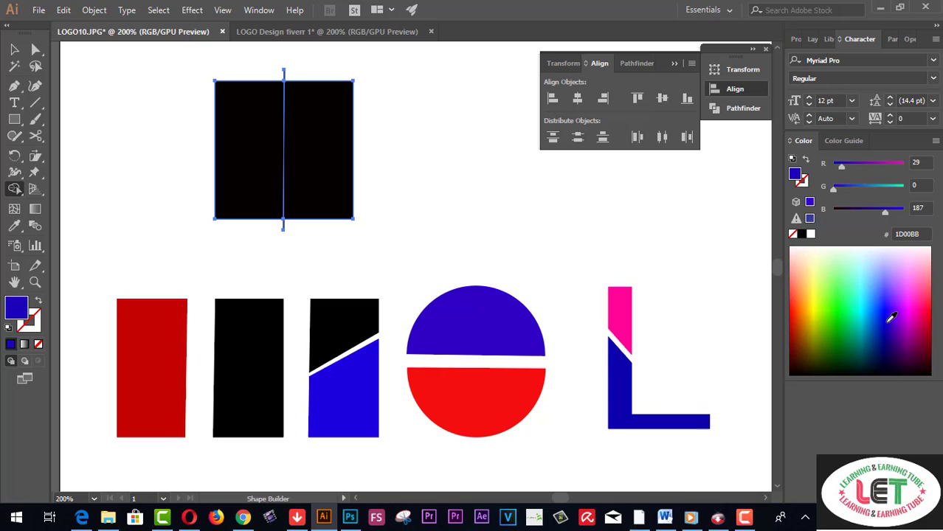
left_click_drag(431, 161, 326, 174)
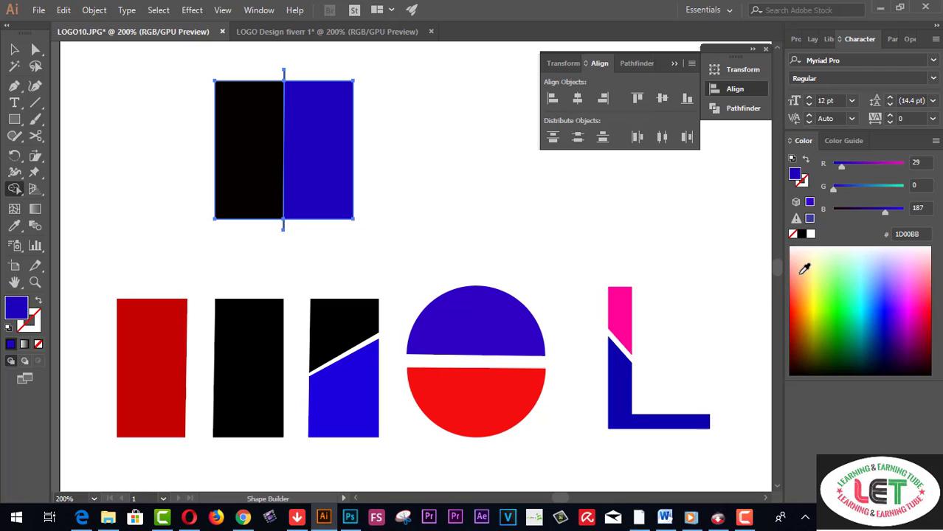
Repaint the left half bright red and the right half near-black
left_click_drag(800, 306, 793, 299)
left_click_drag(414, 154, 305, 164)
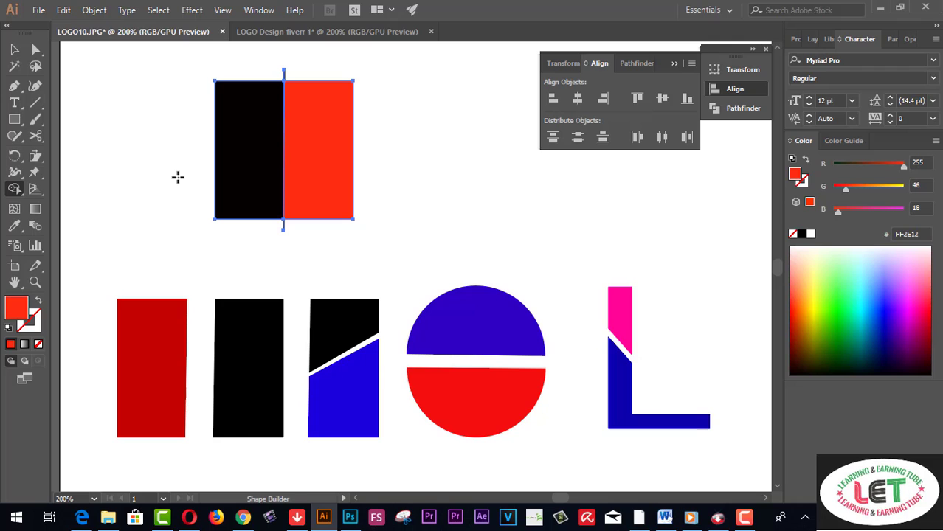
left_click_drag(178, 177, 222, 177)
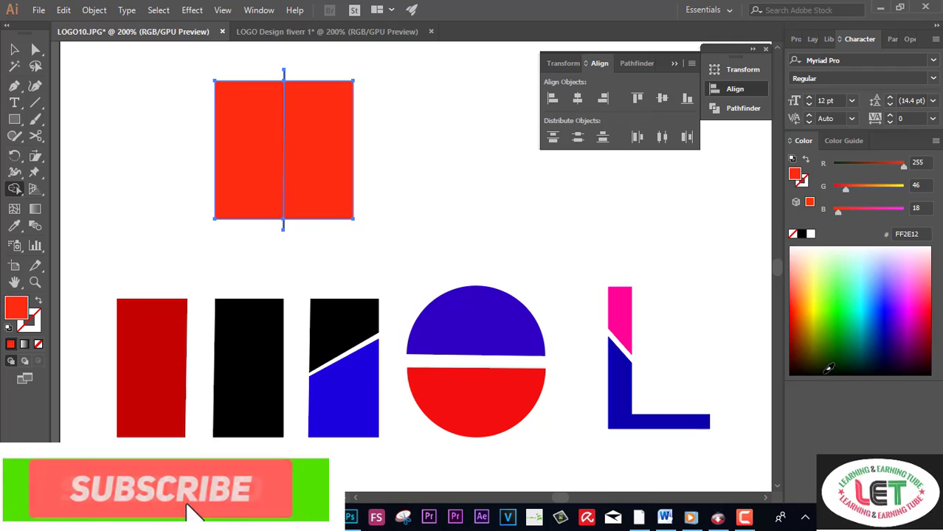
left_click(849, 369)
left_click_drag(447, 165, 332, 173)
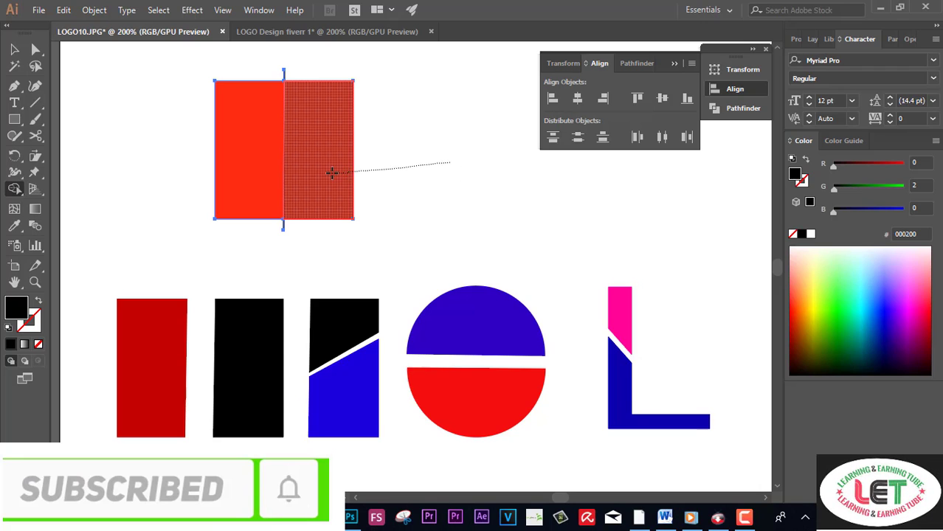
Nudge the black right half rightward to leave a small gap beside the red half
key("v")
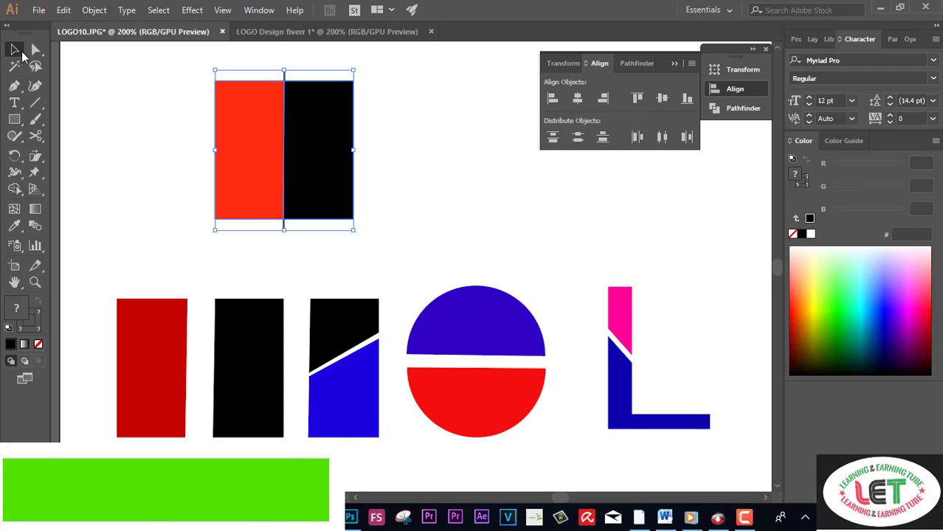
left_click(321, 177)
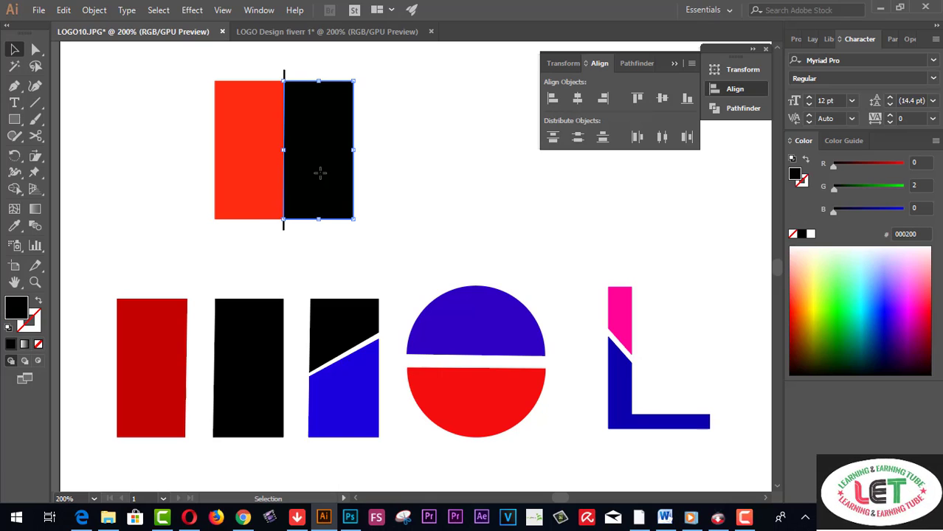
key("Right")
key("Right")
key("Right")
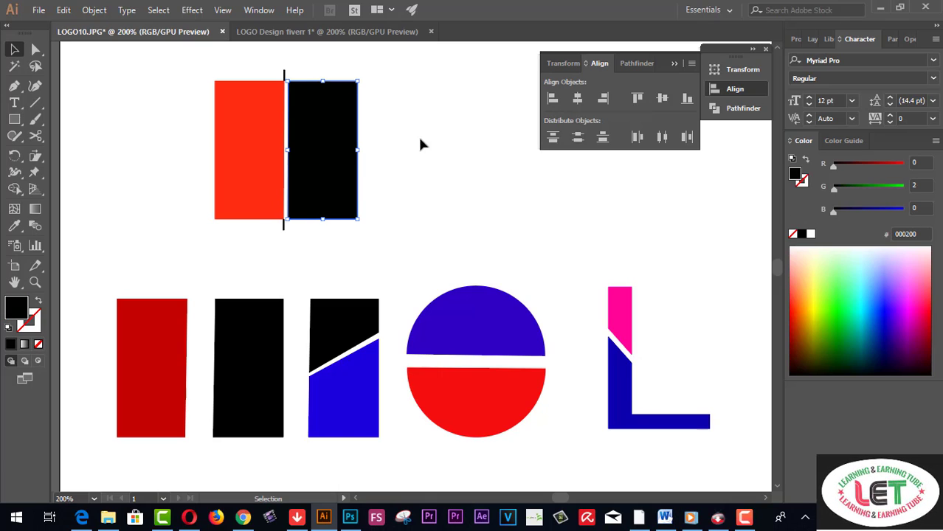
left_click(416, 134)
left_click_drag(263, 62, 292, 77)
left_click(293, 76)
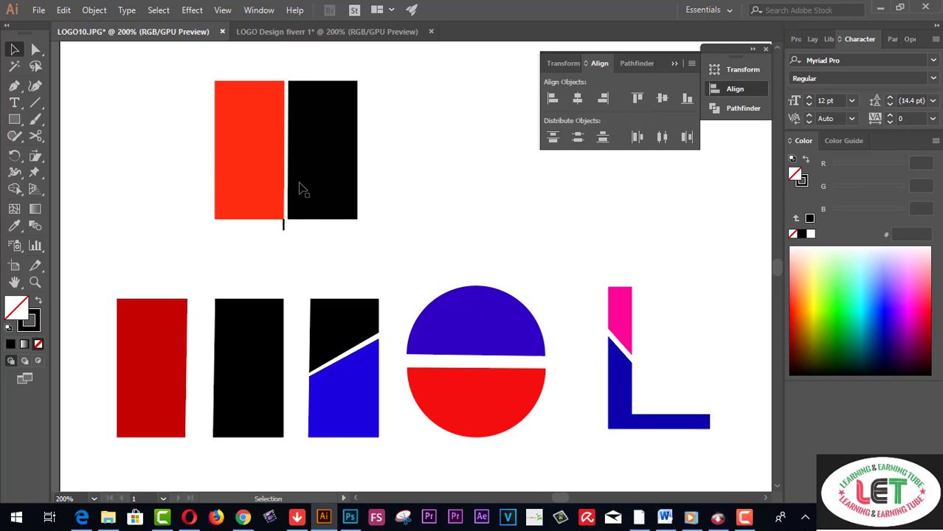
Delete the short line stub below the rectangles and nudge the black rectangle slightly further right
left_click_drag(271, 236, 269, 220)
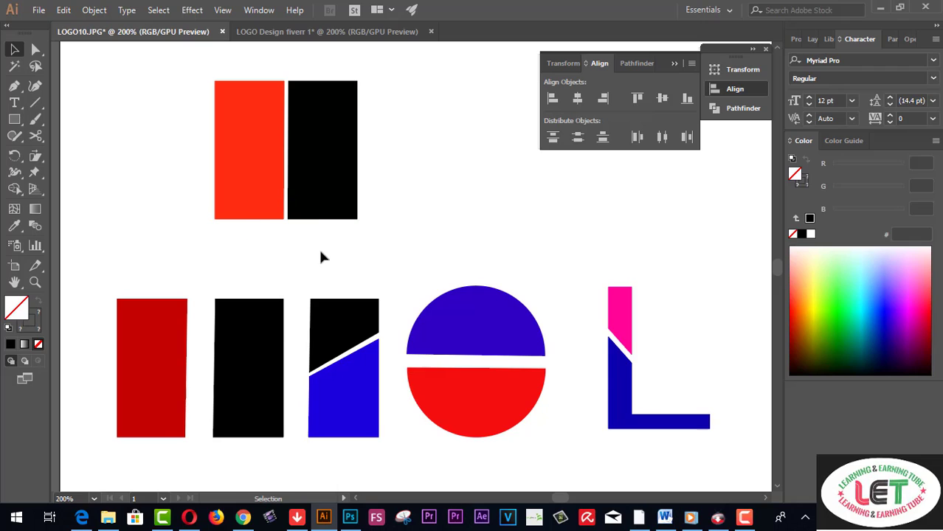
key("Delete")
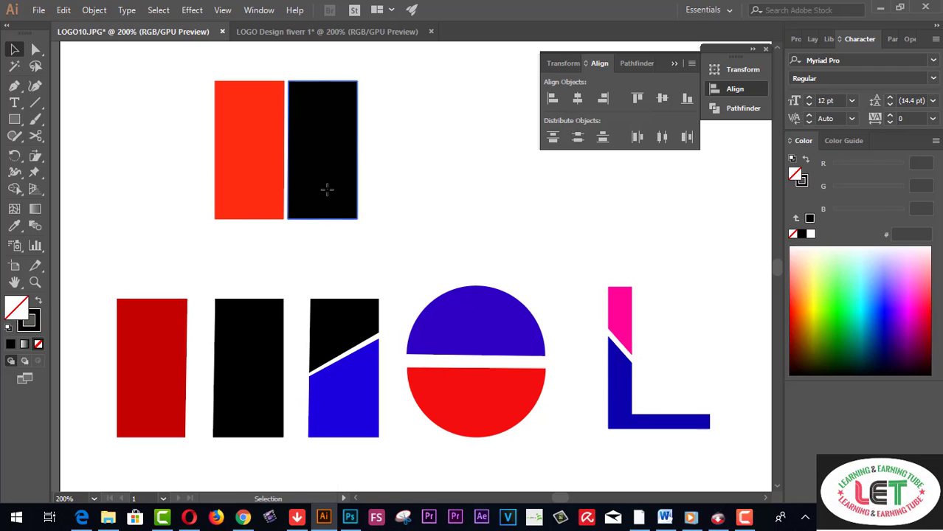
left_click(326, 189)
key("Right")
key("Right")
key("Right")
key("Right")
key("Right")
key("Right")
left_click(421, 175)
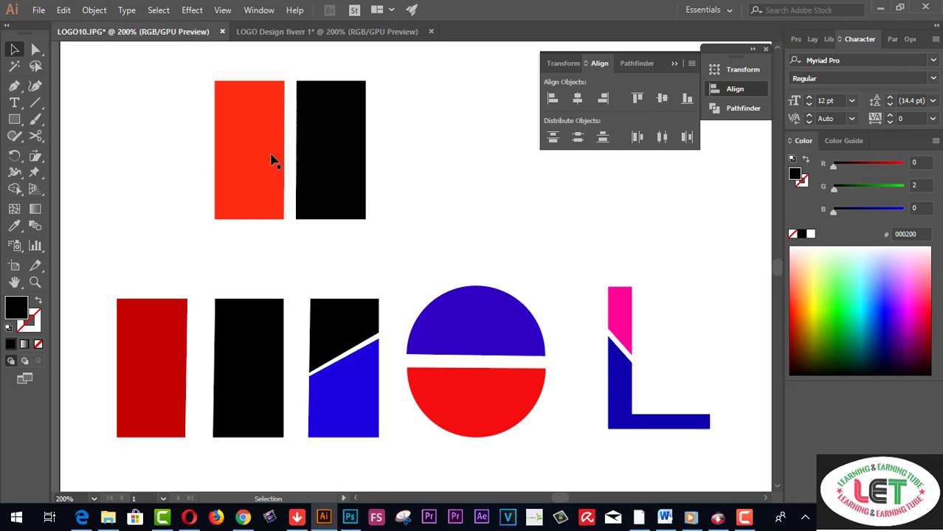
Move the red and black rectangles together to the upper right above the L
mouse_move(186, 135)
left_mouse_down()
mouse_move(369, 180)
mouse_move(186, 233)
mouse_move(504, 440)
left_mouse_up()
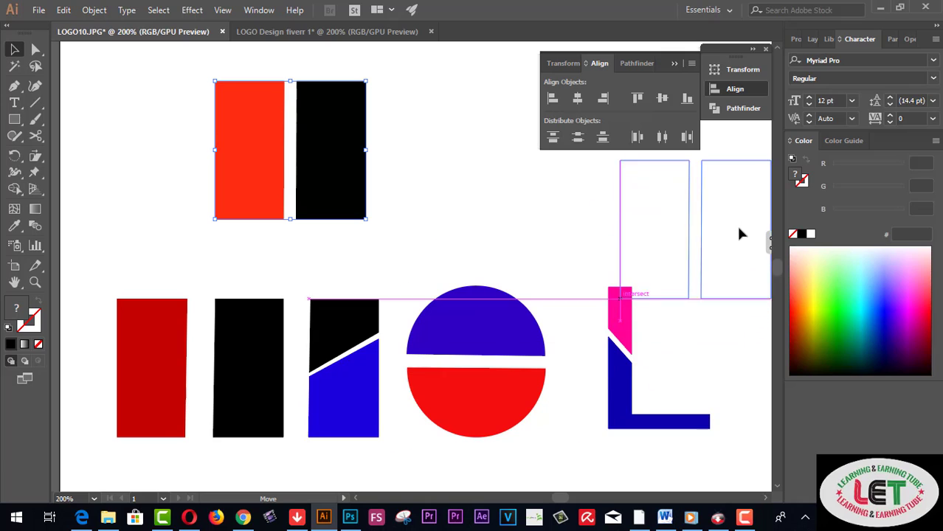
left_click_drag(504, 440, 736, 219)
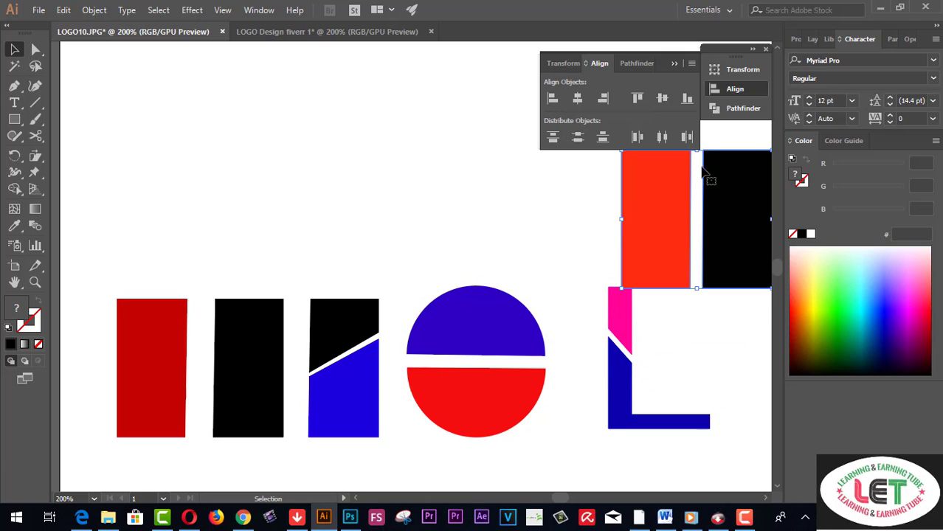
left_click(675, 62)
left_click(344, 347)
left_click(517, 244)
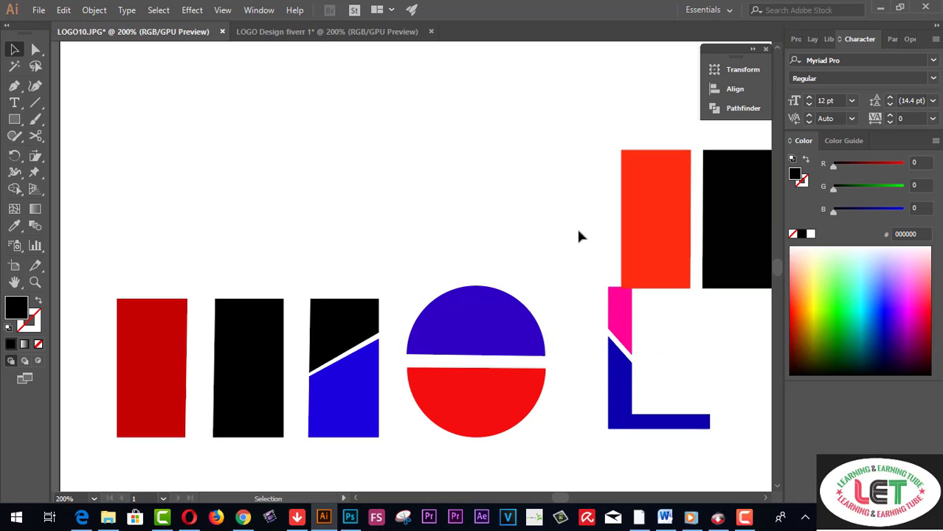
left_click(731, 236)
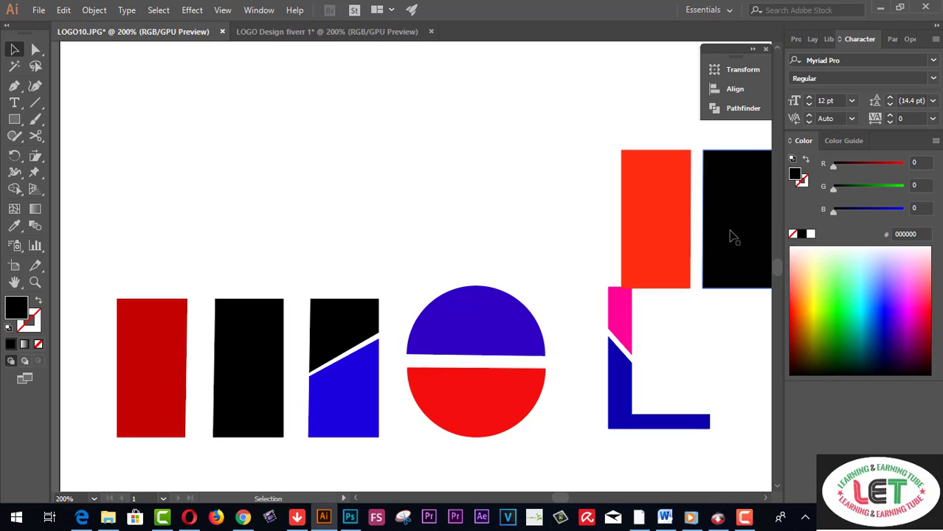
Duplicate the orange rectangle and place the copy at the upper left
left_click(665, 218)
left_click_drag(665, 218, 169, 135)
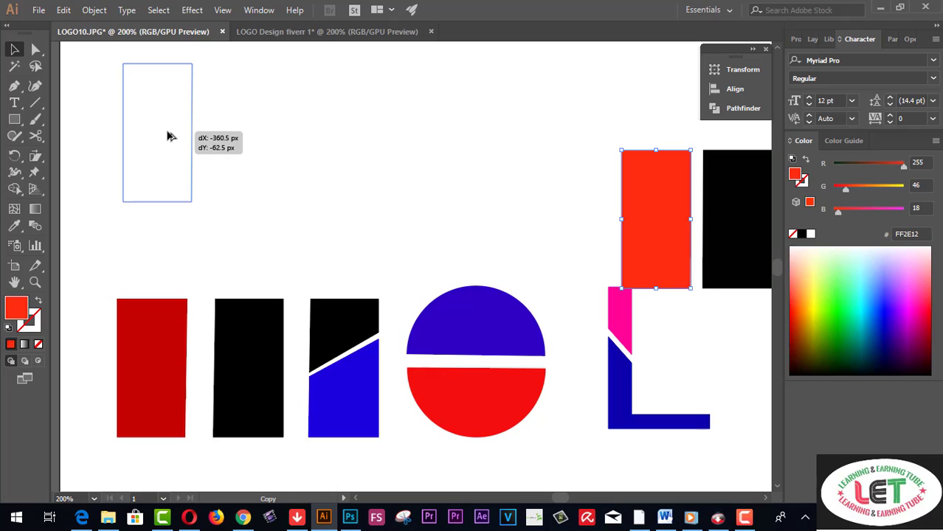
mouse_move(168, 136)
left_mouse_down()
mouse_move(168, 150)
mouse_move(238, 154)
left_mouse_up()
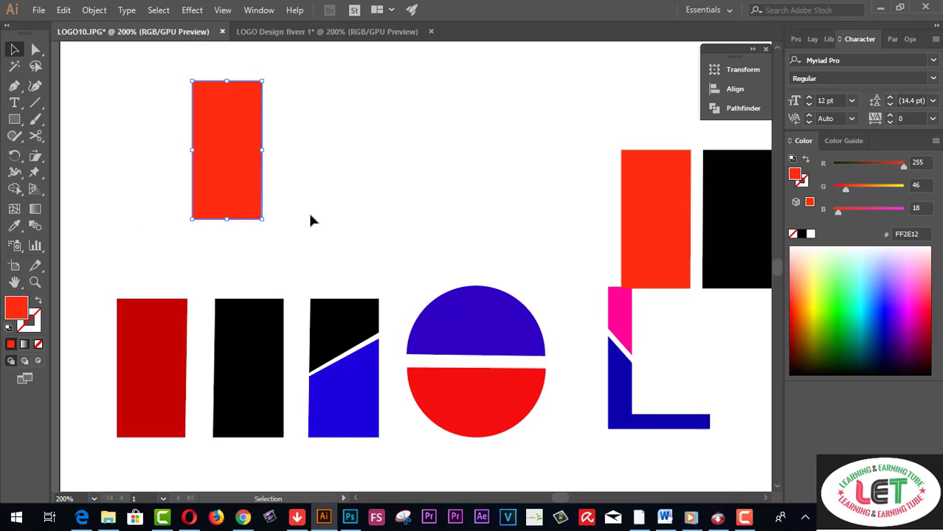
Draw a vertical line left of the copy with a near-black stroke
left_click(34, 104)
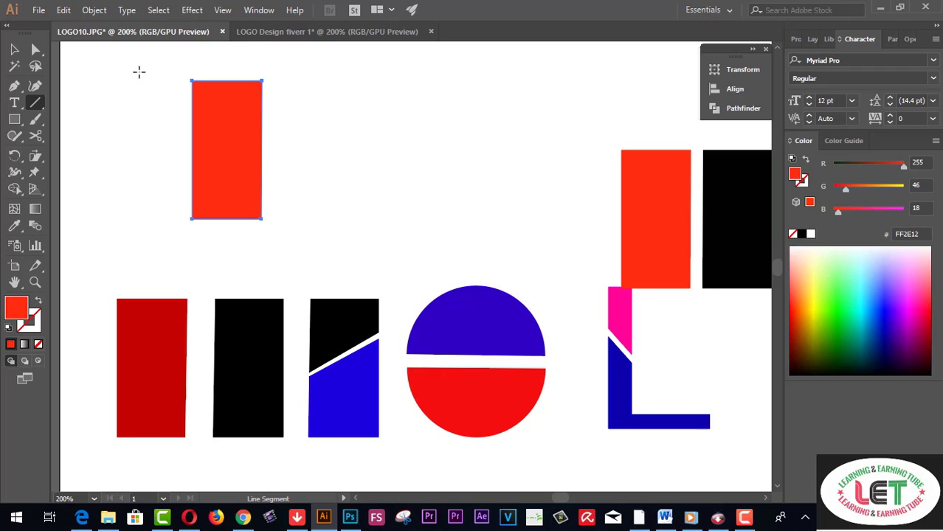
left_click_drag(139, 72, 138, 220)
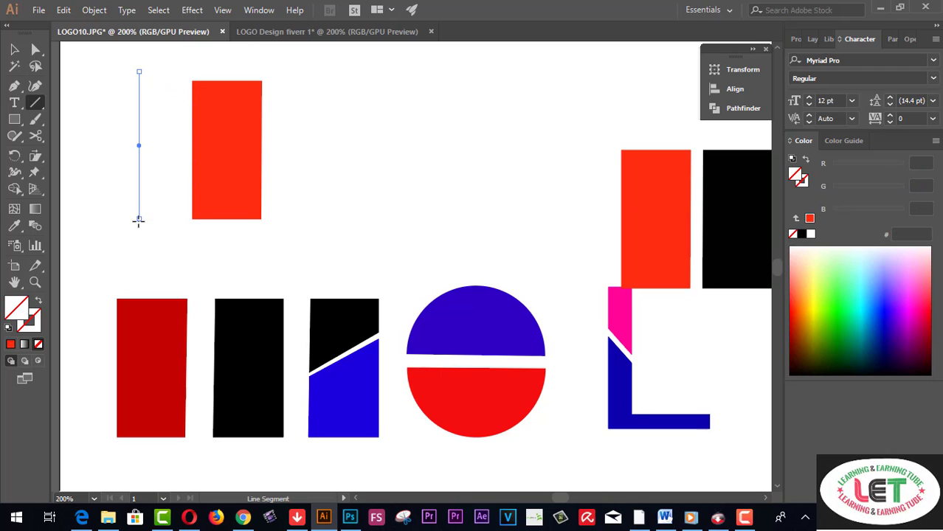
double_click(33, 325)
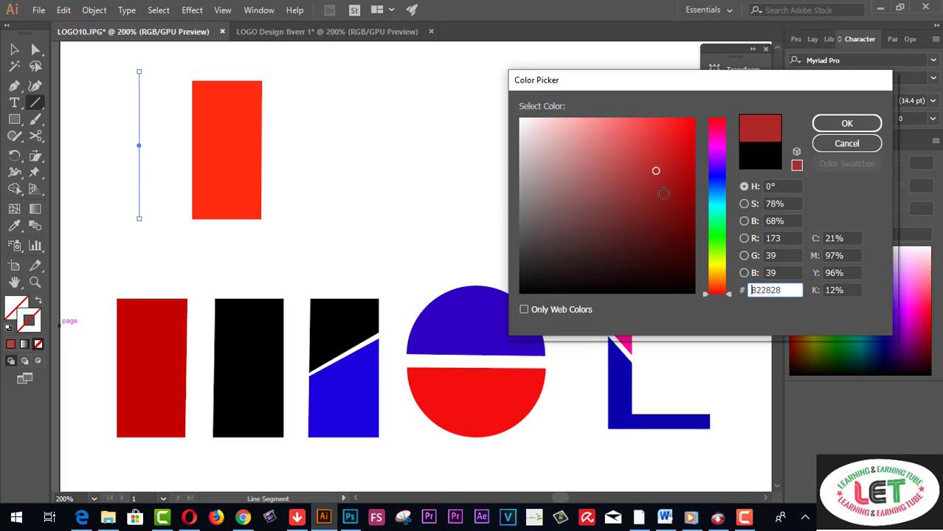
left_click_drag(657, 169, 677, 286)
left_click(828, 123)
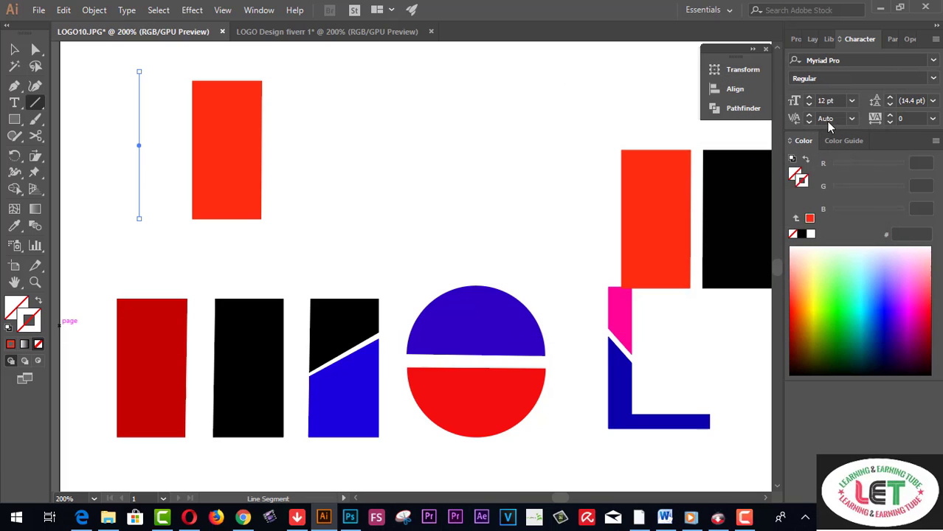
Rotate the line to a diagonal, lay it across the rectangle, and select both together
left_click(14, 50)
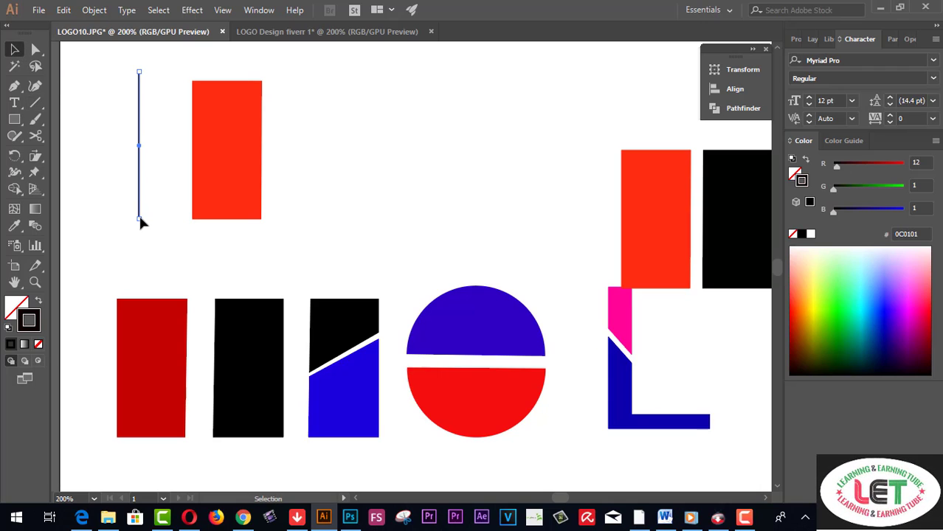
mouse_move(141, 222)
left_mouse_down()
mouse_move(86, 182)
mouse_move(83, 166)
mouse_move(195, 140)
mouse_move(203, 156)
left_mouse_up()
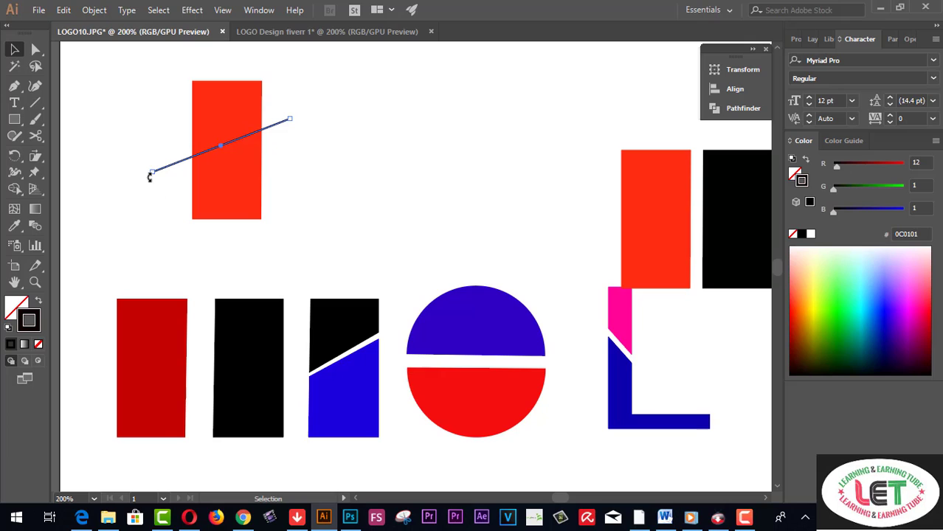
left_click_drag(150, 178, 151, 184)
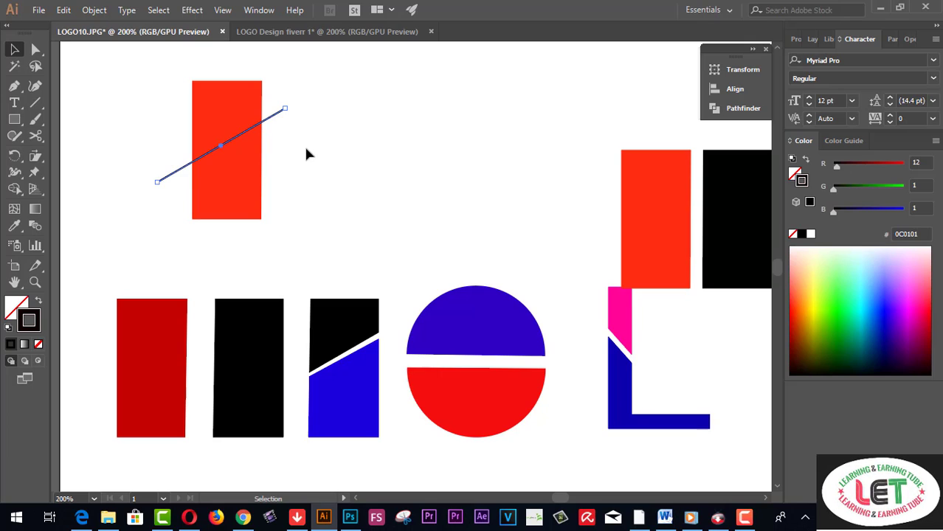
left_click(284, 116)
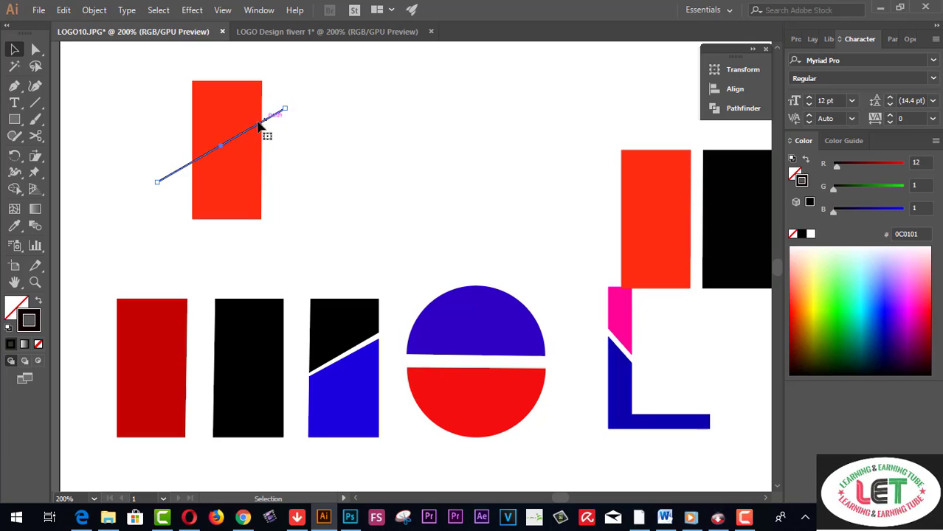
left_click_drag(259, 126, 257, 128)
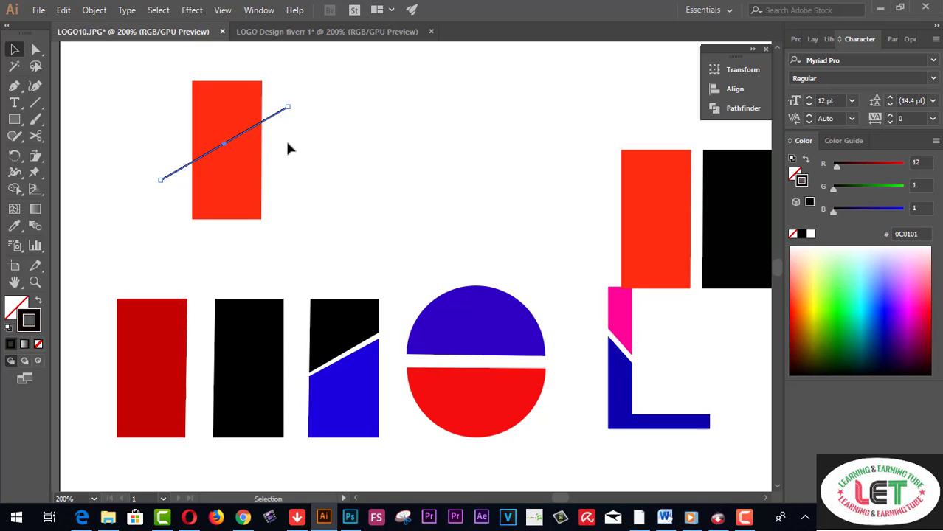
left_click(323, 178)
left_click_drag(208, 104, 204, 99)
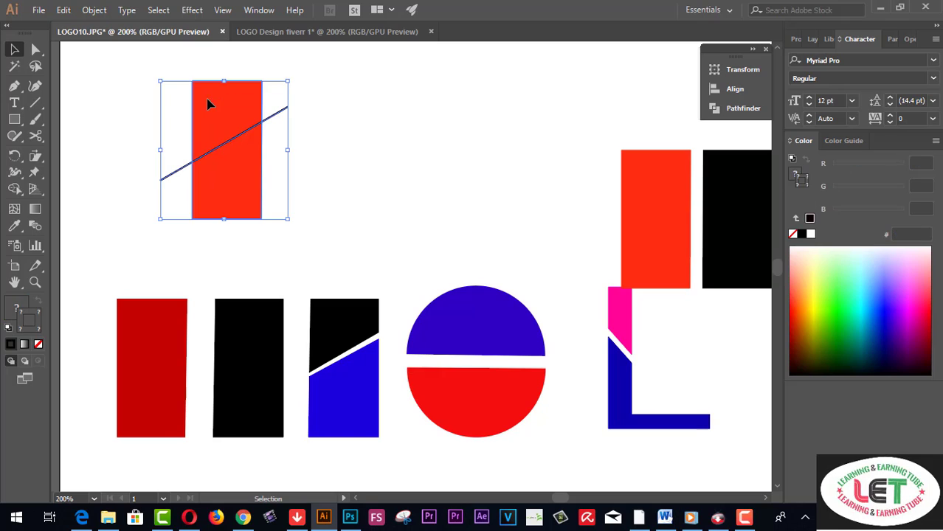
Split the rectangle along the diagonal with Shape Builder and fill the top piece near-black
left_click(14, 190)
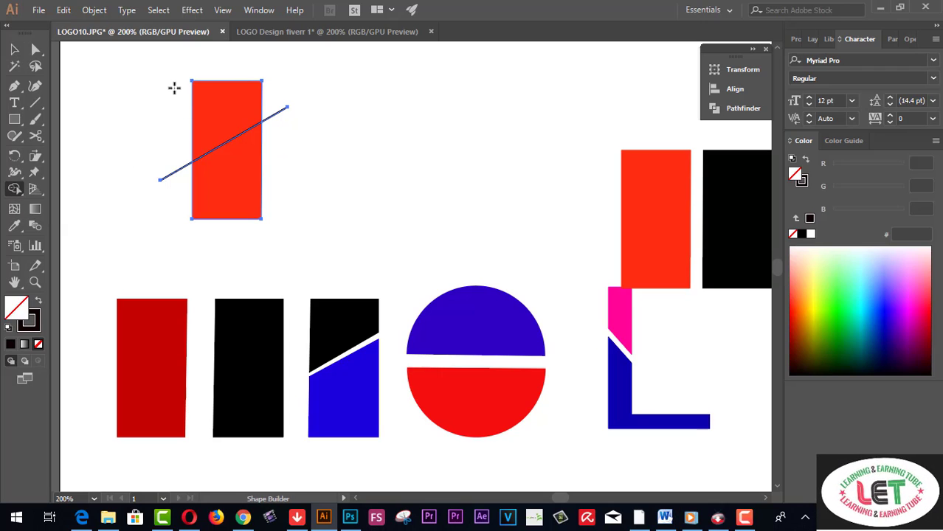
left_click_drag(173, 86, 225, 133)
left_click_drag(860, 332, 899, 361)
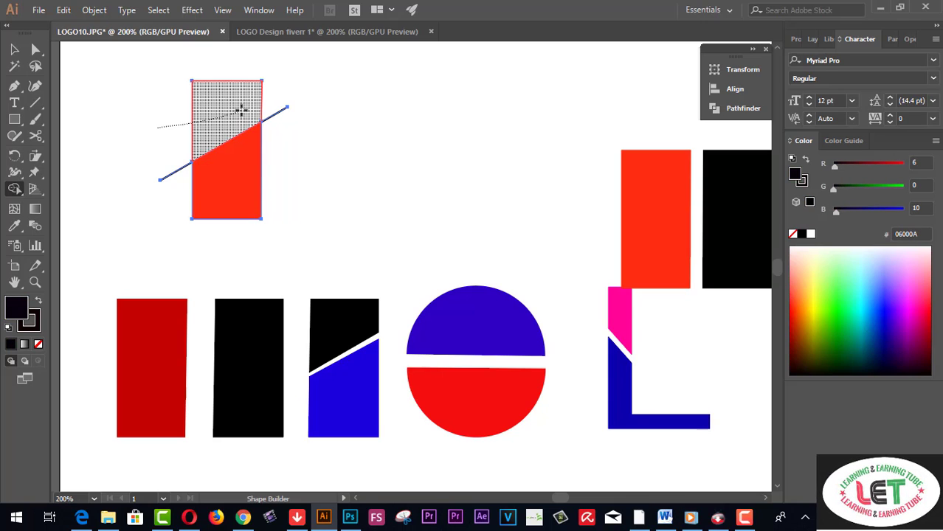
left_click(242, 107)
Recolour the lower piece purple and move it down to open a thin gap
left_click(15, 50)
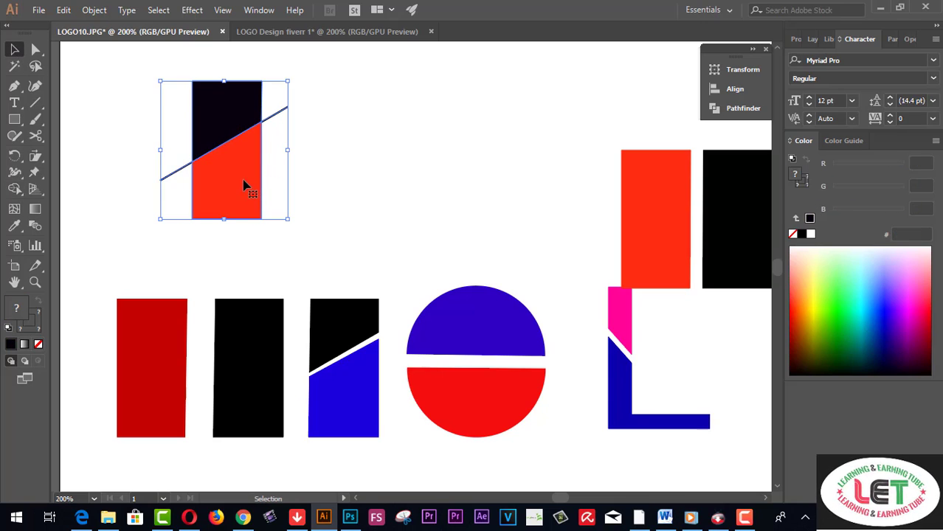
left_click(372, 172)
left_click(225, 196)
left_click(831, 346)
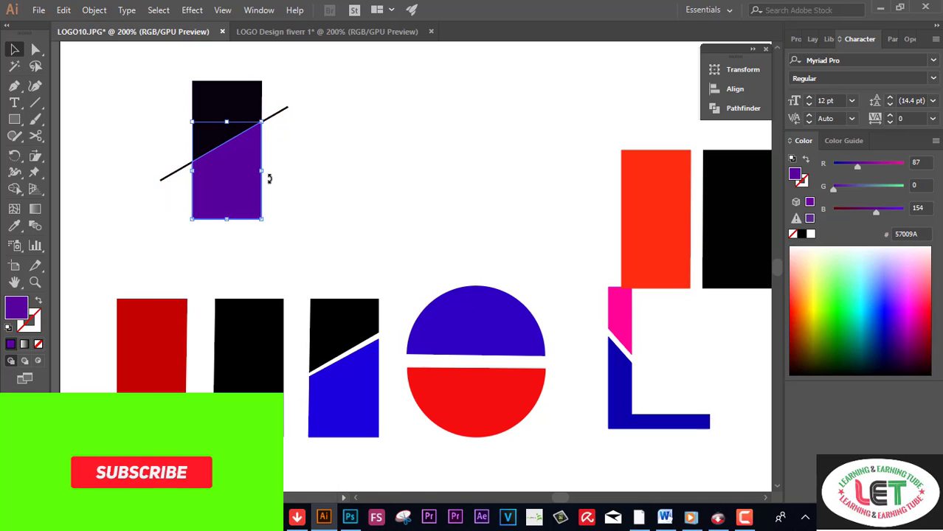
left_click(381, 131)
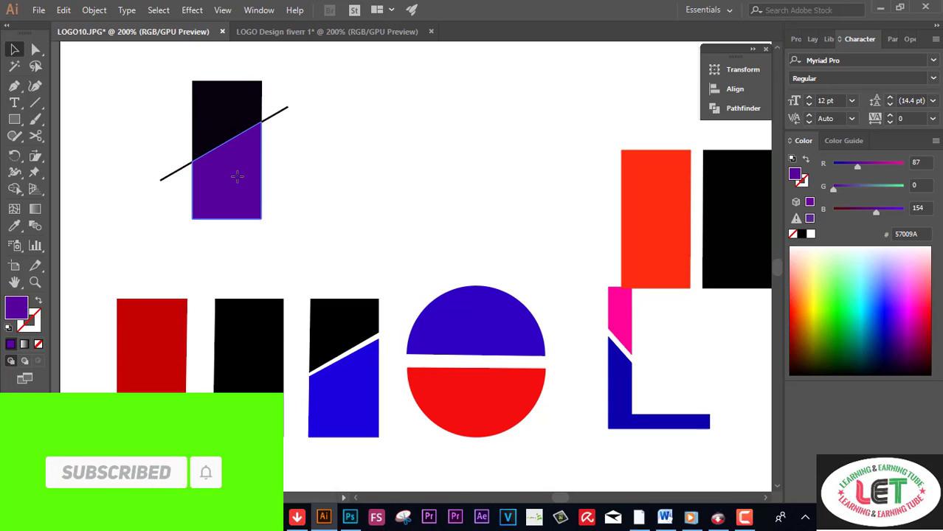
left_click_drag(237, 176, 238, 183)
Delete the leftover line ends and move both split pieces right beside the upper-right rectangles
left_click_drag(287, 147, 279, 110)
key("Delete")
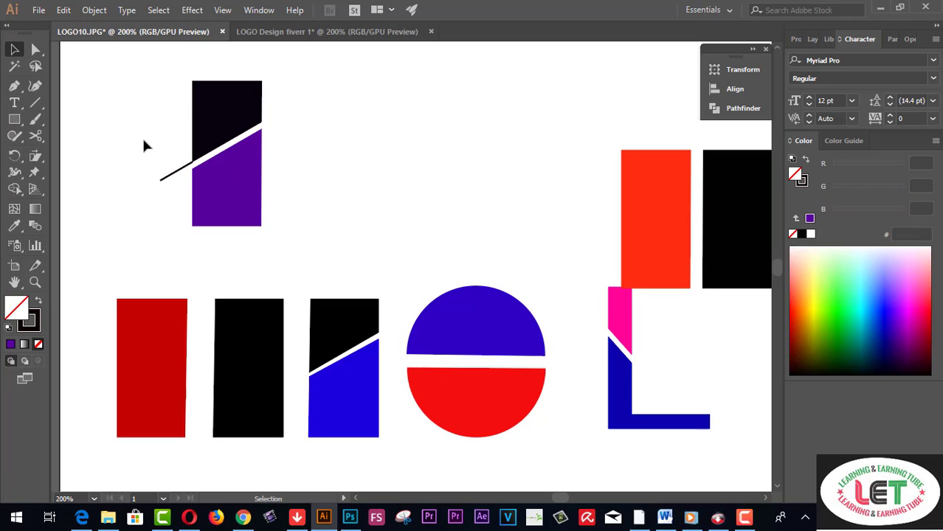
left_click_drag(166, 186, 169, 201)
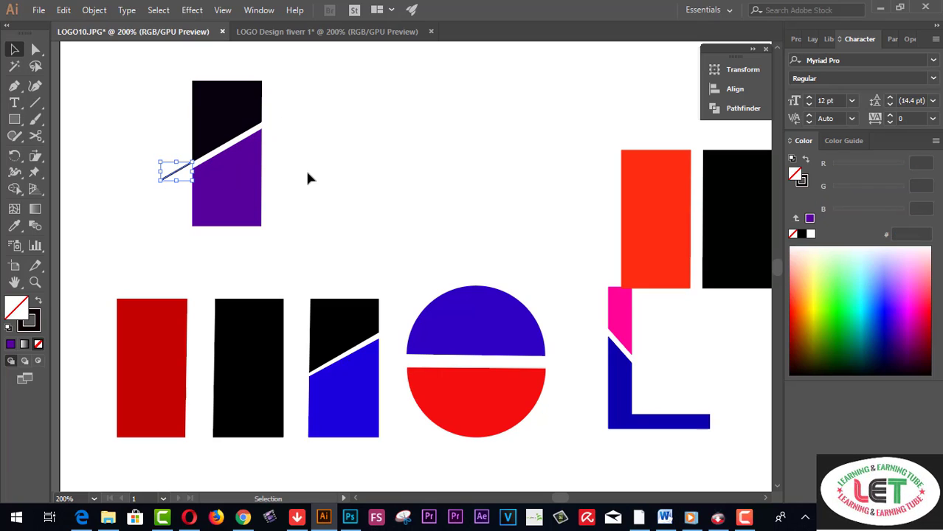
key("Delete")
left_click(257, 111)
left_click(138, 168)
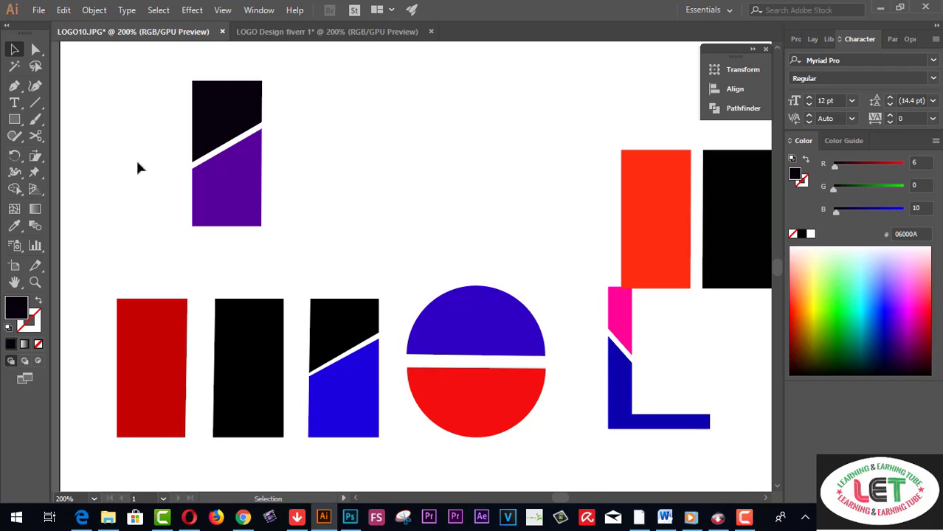
mouse_move(126, 107)
left_mouse_down()
mouse_move(244, 196)
mouse_move(453, 231)
mouse_move(589, 242)
left_mouse_up()
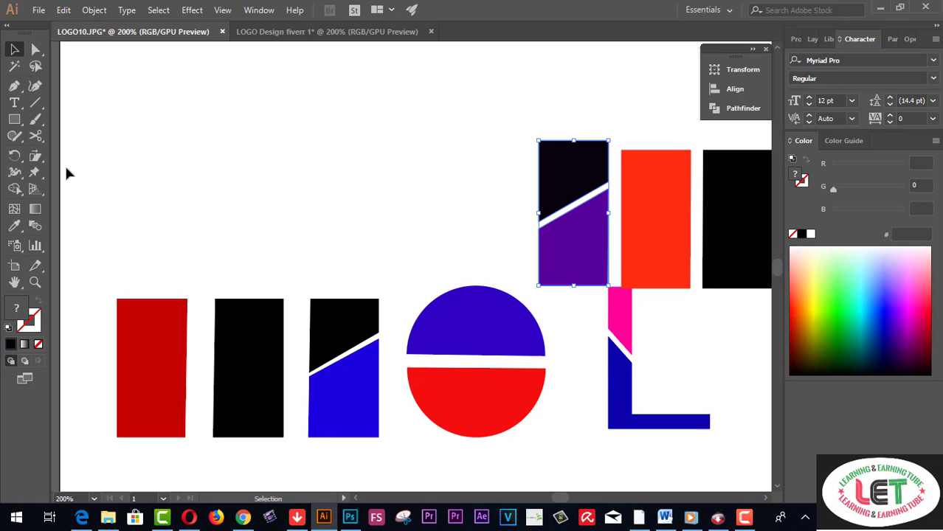
Draw a 115 × 115 px near-black (06000A) circle at the artboard's upper left
left_click(20, 129)
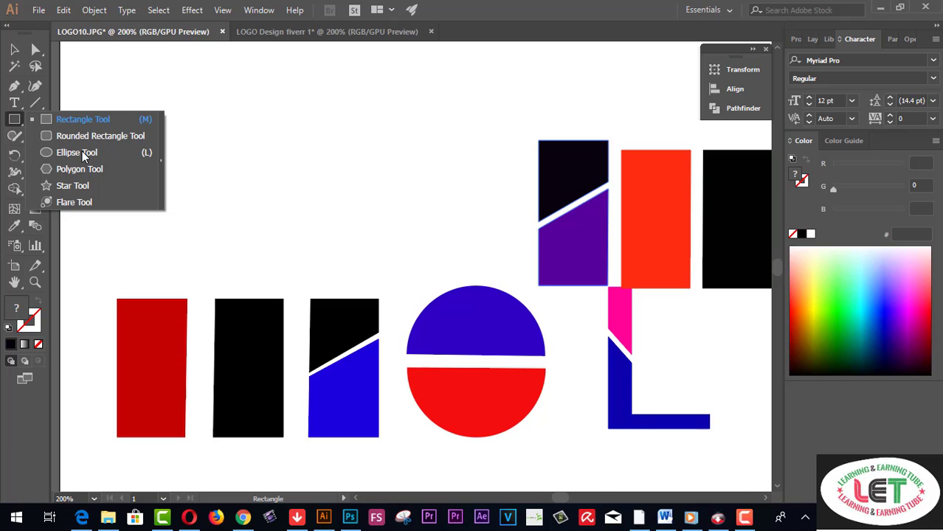
left_click(82, 151)
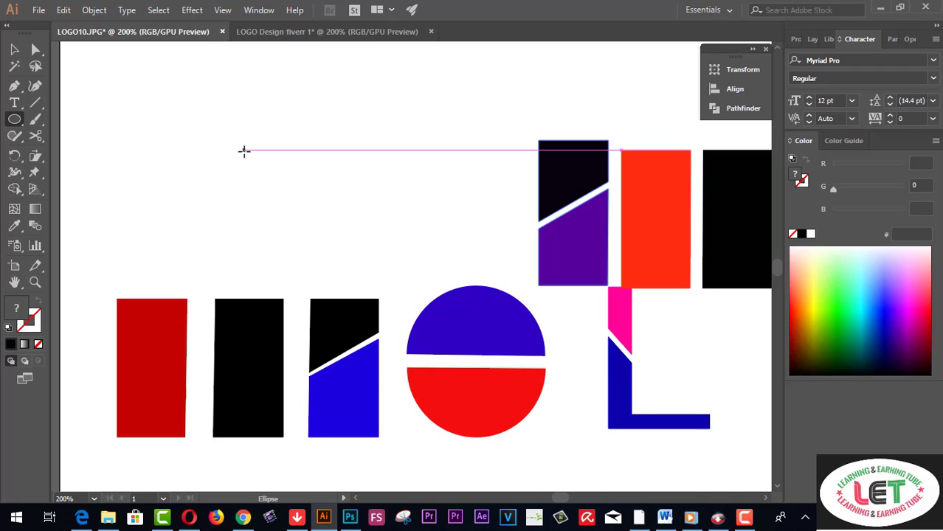
left_click_drag(253, 159, 333, 238)
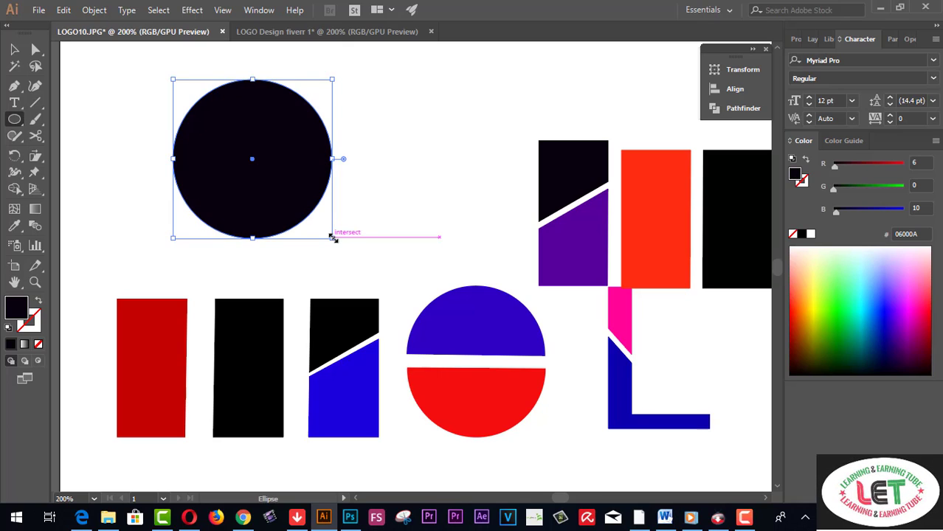
left_click(34, 105)
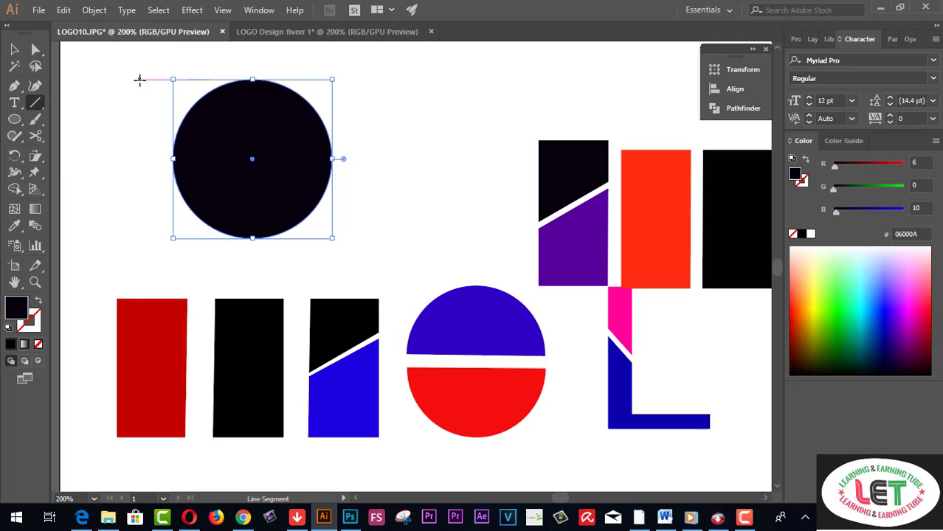
Draw a circle-height vertical line left of the circle with a dark red AF1212 stroke
left_click_drag(139, 79, 142, 238)
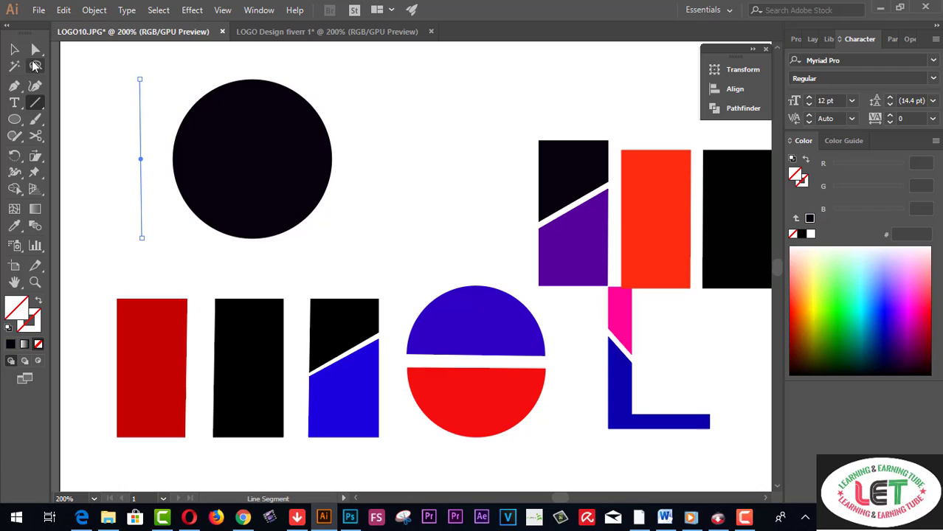
left_click(14, 48)
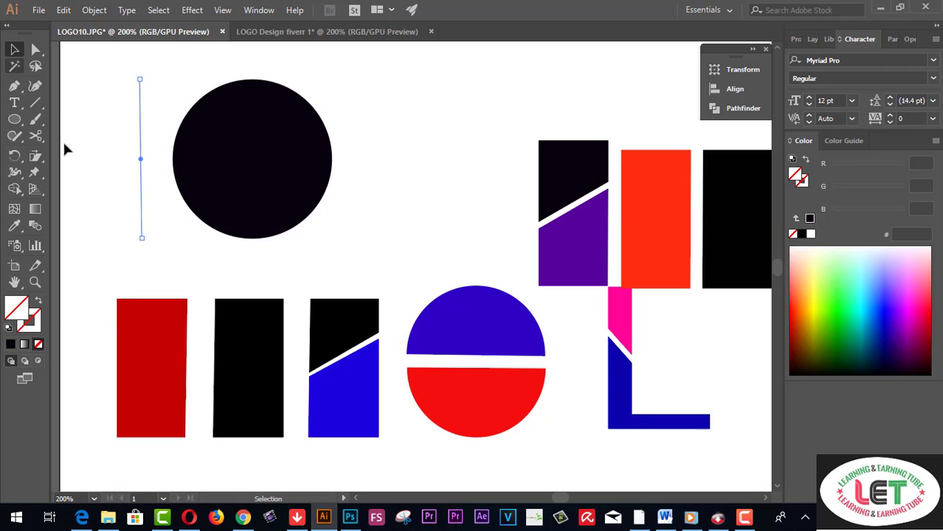
left_click_drag(98, 216, 157, 244)
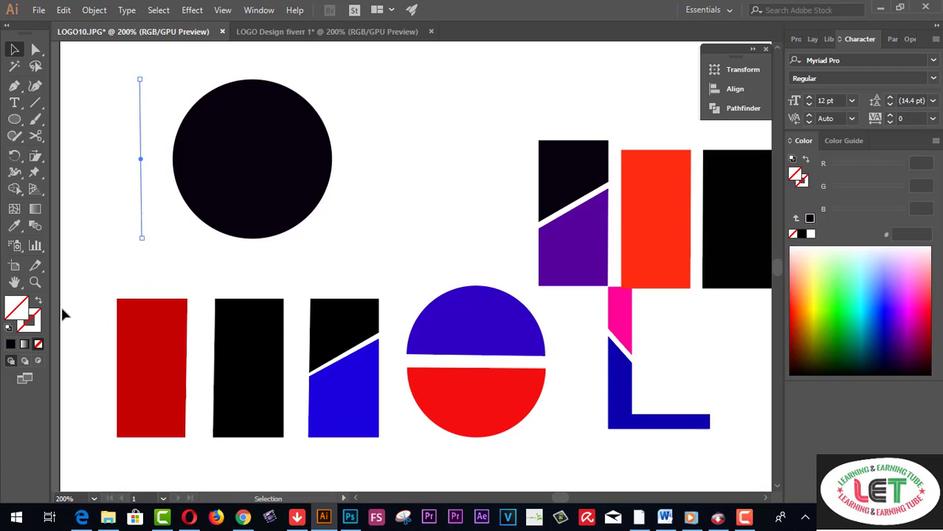
double_click(801, 180)
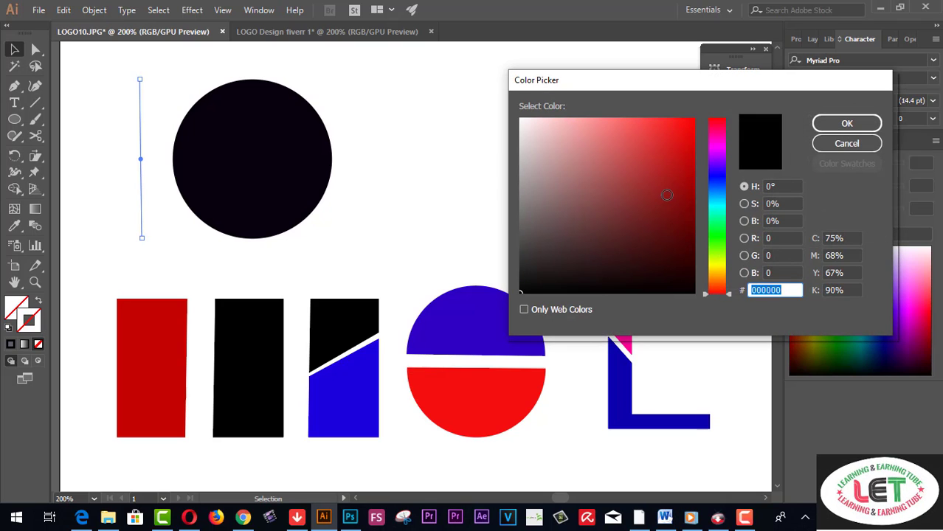
left_click_drag(673, 279, 670, 290)
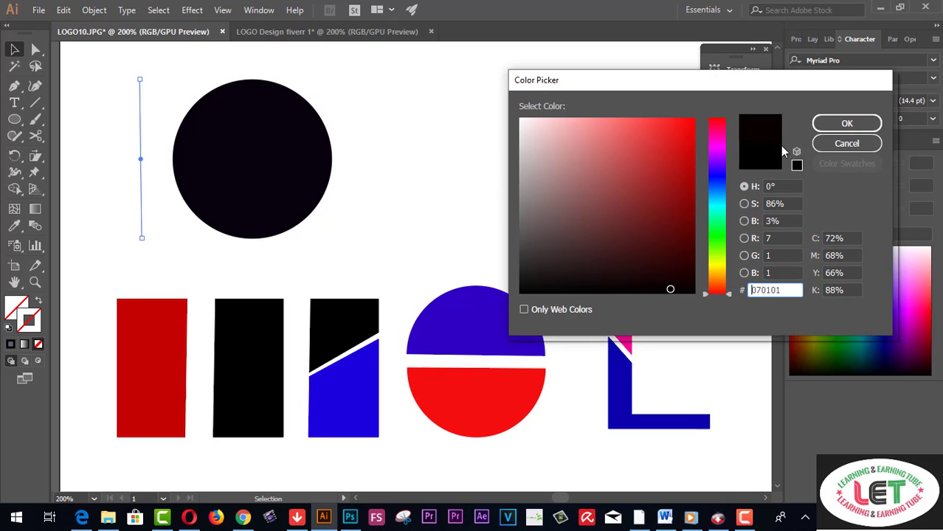
left_click_drag(660, 203, 677, 173)
left_click(847, 123)
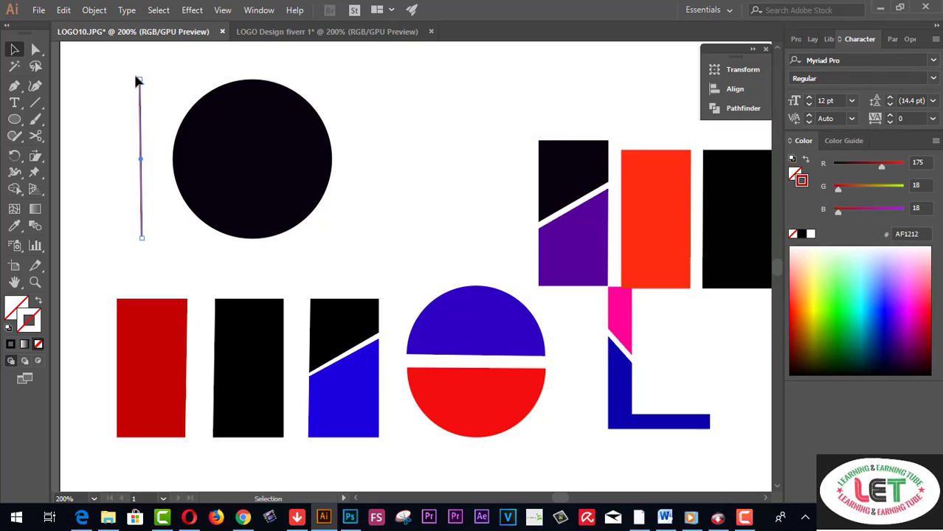
Undo an accidental rotation of the red line, then draw a horizontal line toward the circle
left_click(172, 257)
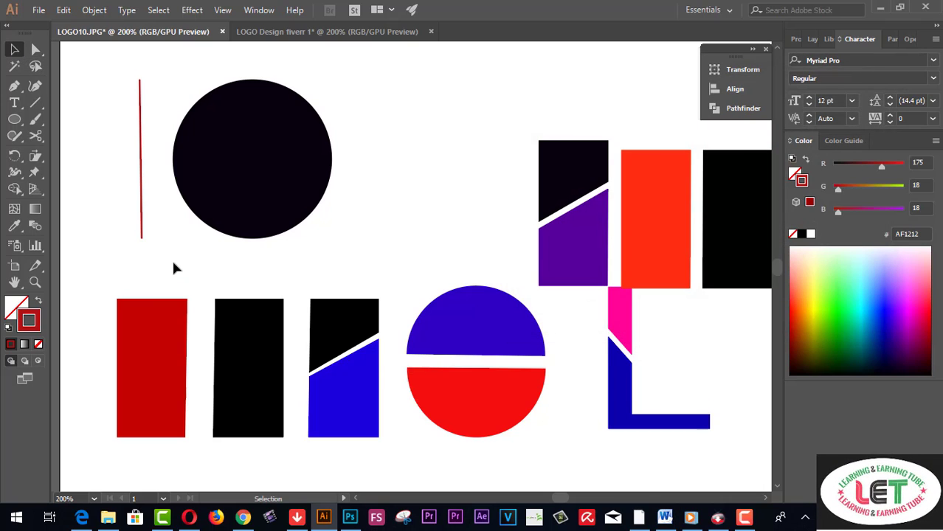
left_click_drag(172, 258, 122, 222)
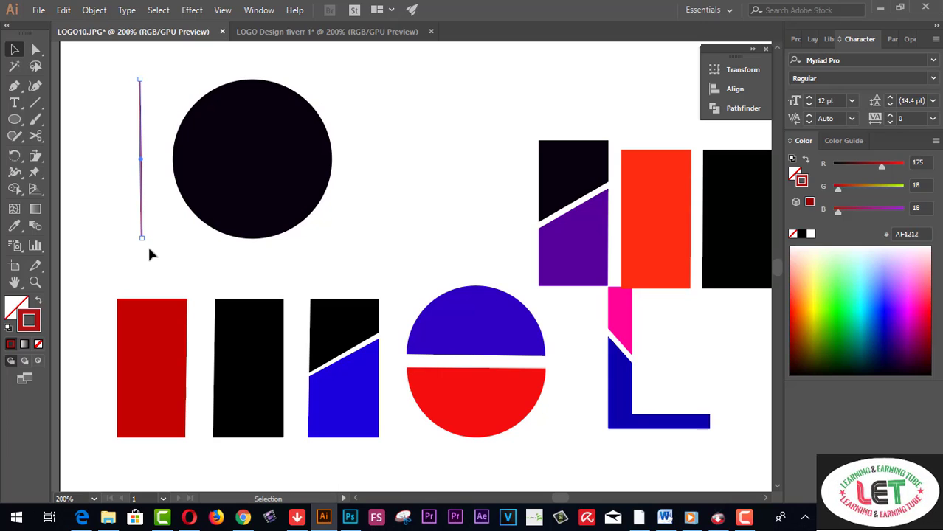
left_click_drag(137, 242, 93, 160)
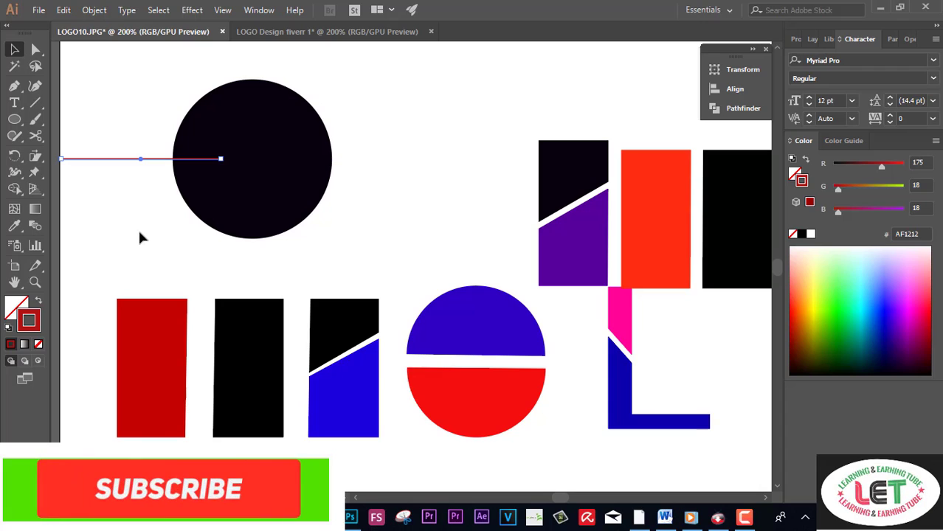
key("ctrl+z")
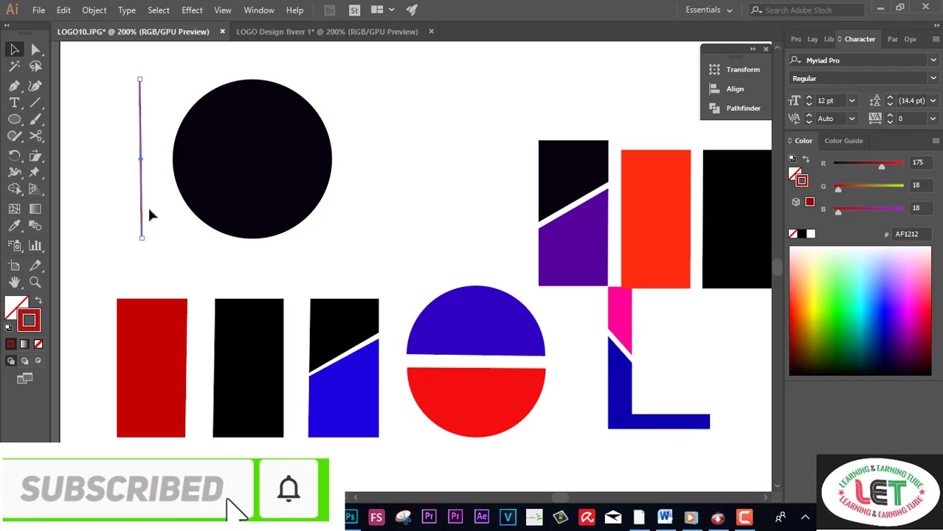
left_click(35, 102)
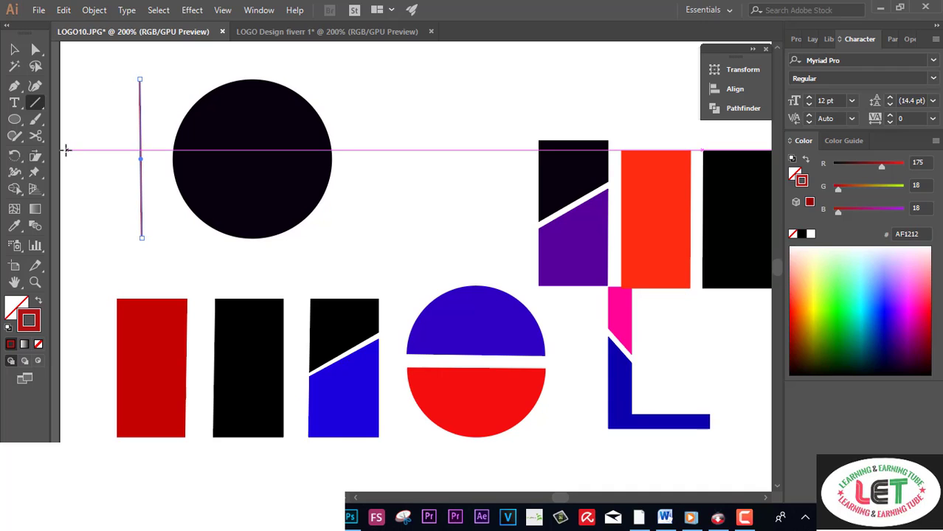
left_click_drag(65, 150, 245, 149)
Align the circle and both red lines on horizontal and vertical centres, quartering the circle
left_click(14, 49)
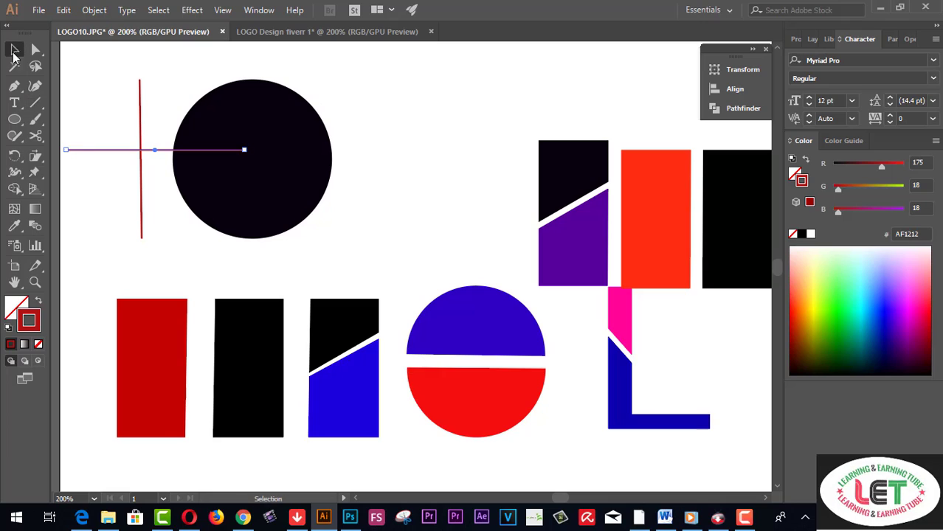
left_click(113, 146)
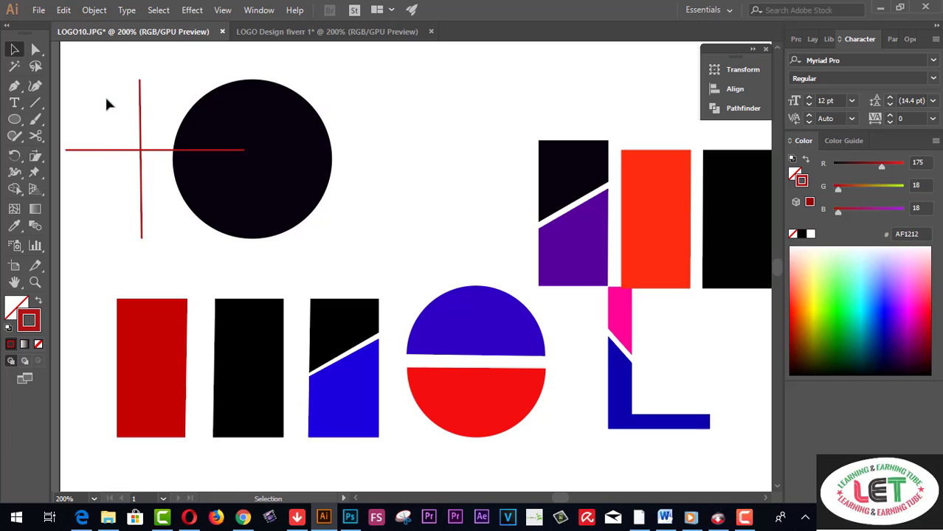
left_click_drag(105, 66, 350, 248)
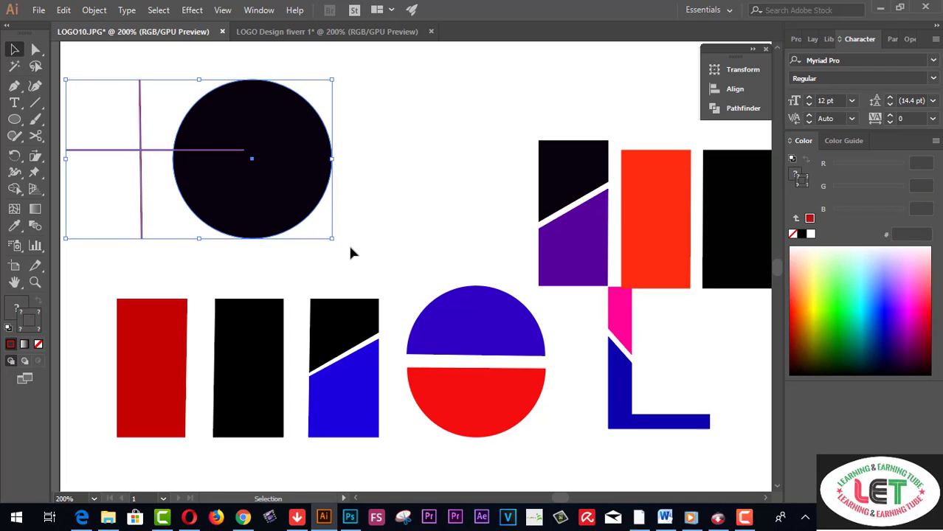
left_click(733, 90)
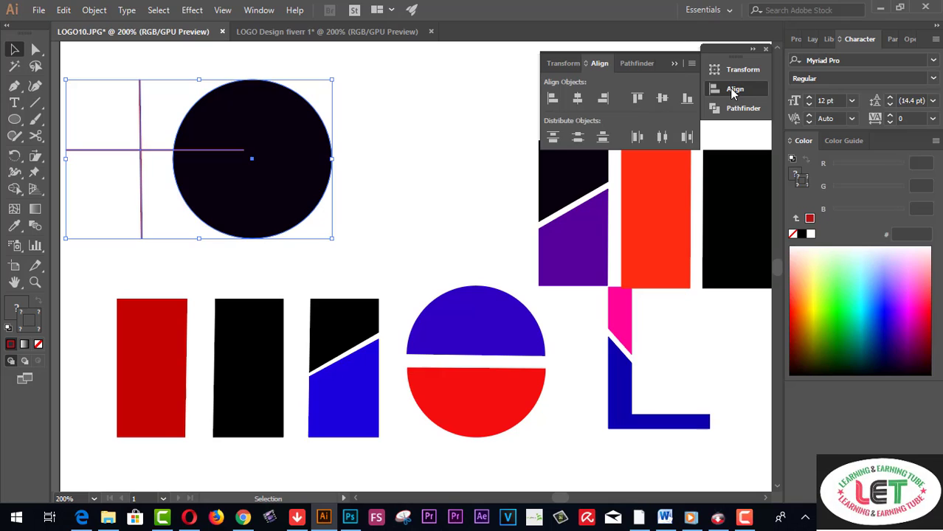
left_click(577, 101)
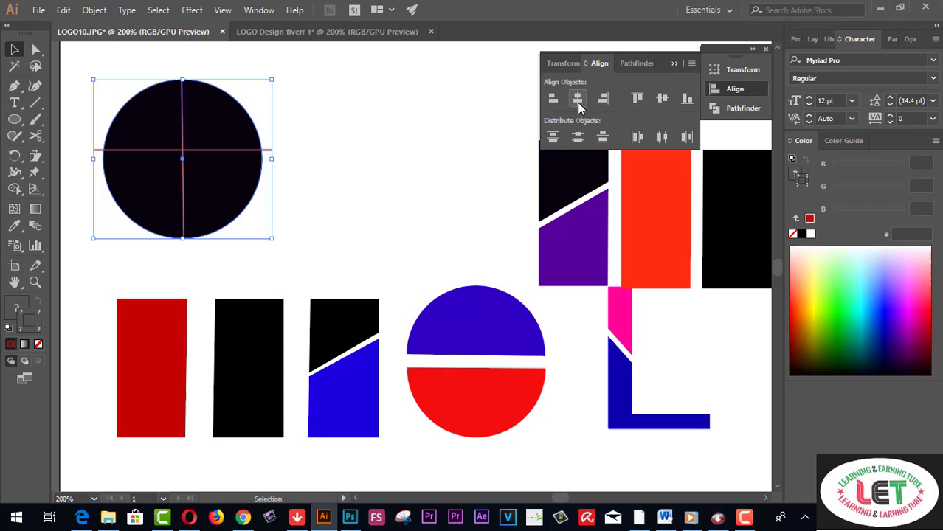
left_click(662, 100)
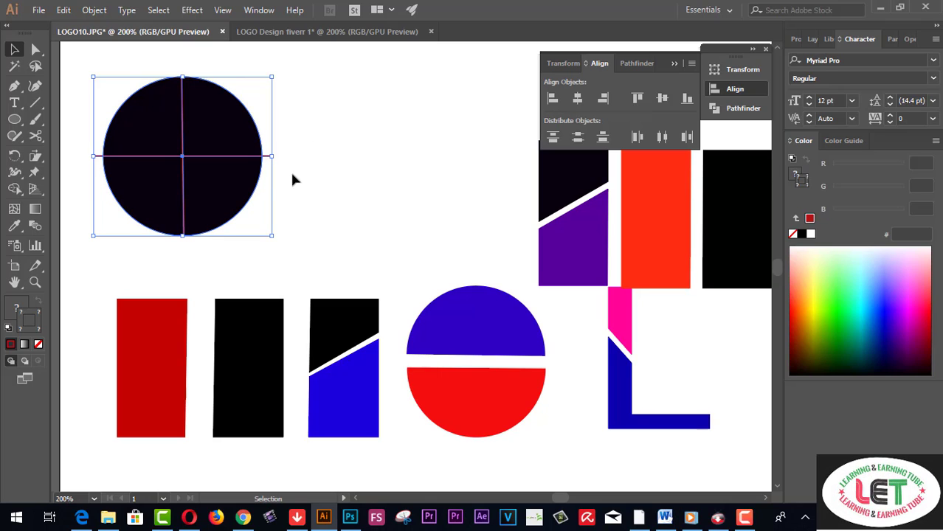
left_click(295, 151)
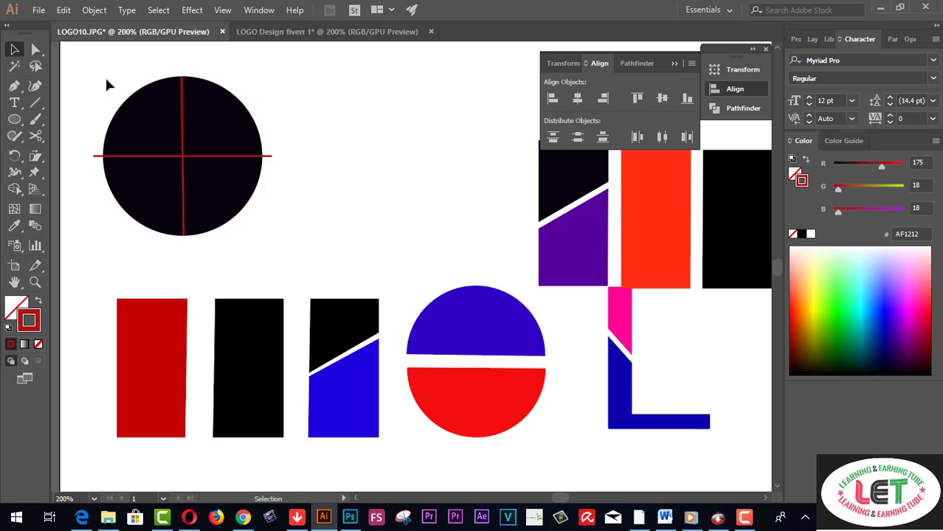
left_click_drag(105, 77, 277, 195)
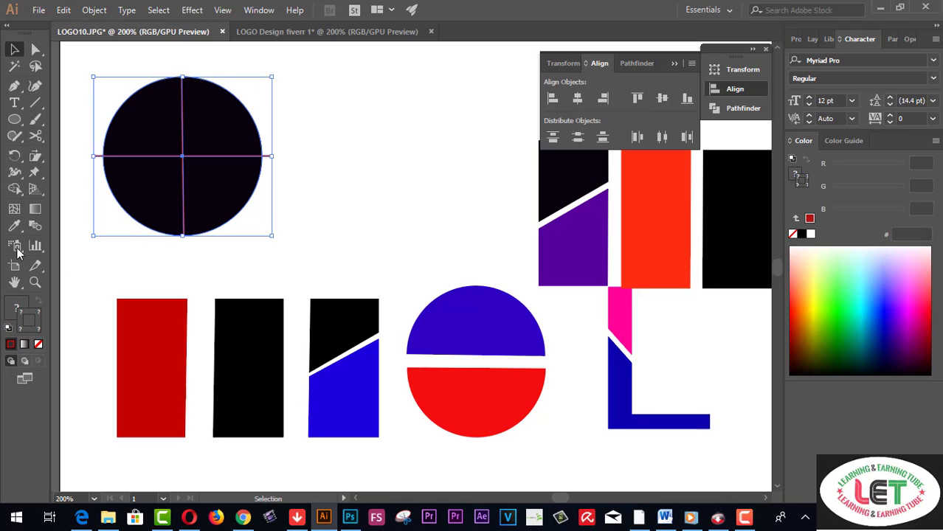
Merge the circle's lower quarters with Shape Builder and fill that half orange
left_click(13, 190)
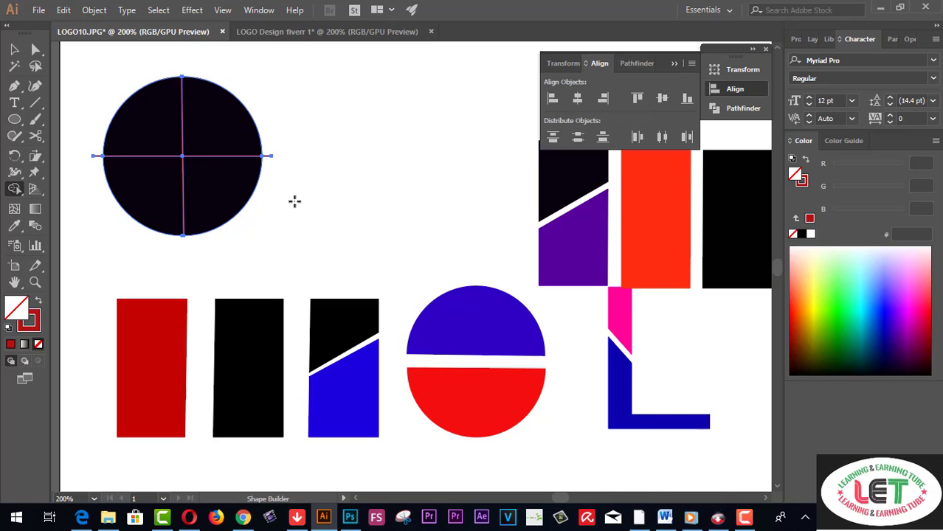
left_click_drag(304, 219, 115, 205)
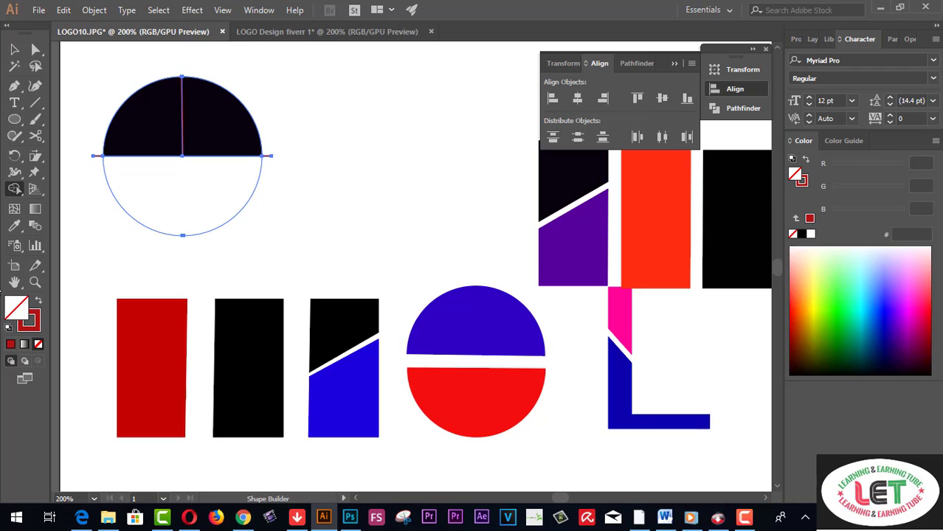
left_click(800, 297)
left_click_drag(800, 297, 800, 316)
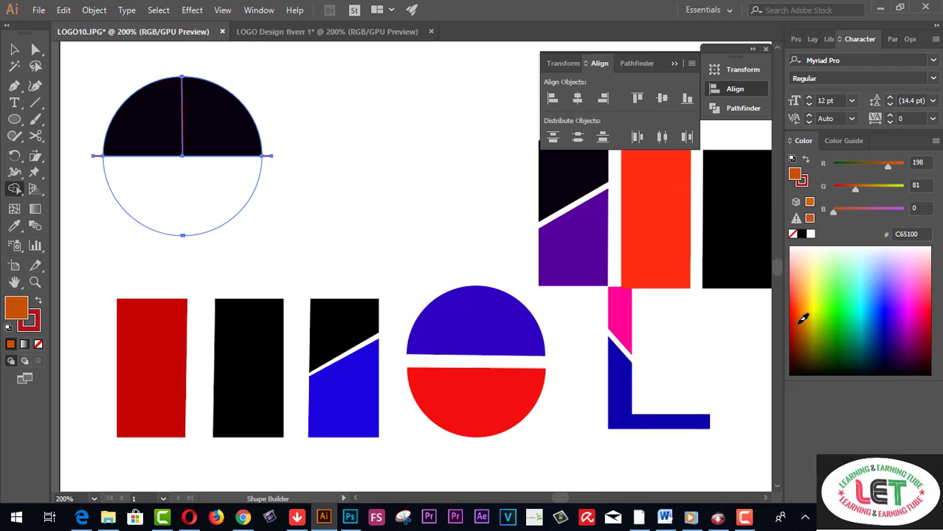
left_click_drag(314, 237, 213, 192)
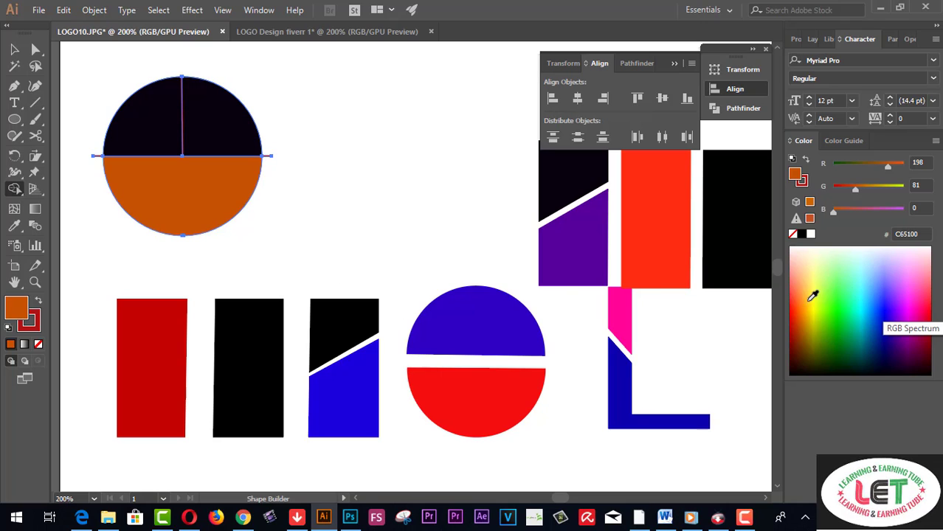
Try pink and crimson on the lower half-circle before settling on orange FF7023
left_click(926, 291)
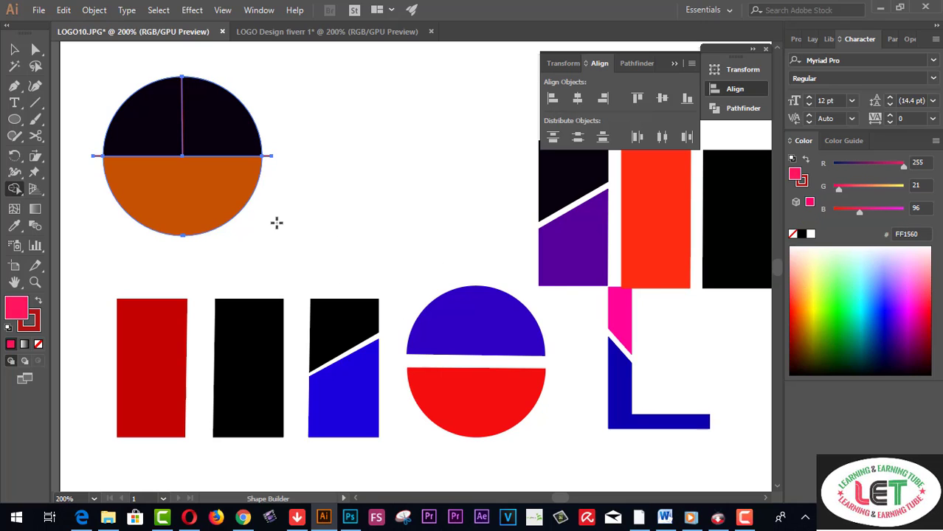
left_click_drag(311, 231, 183, 189)
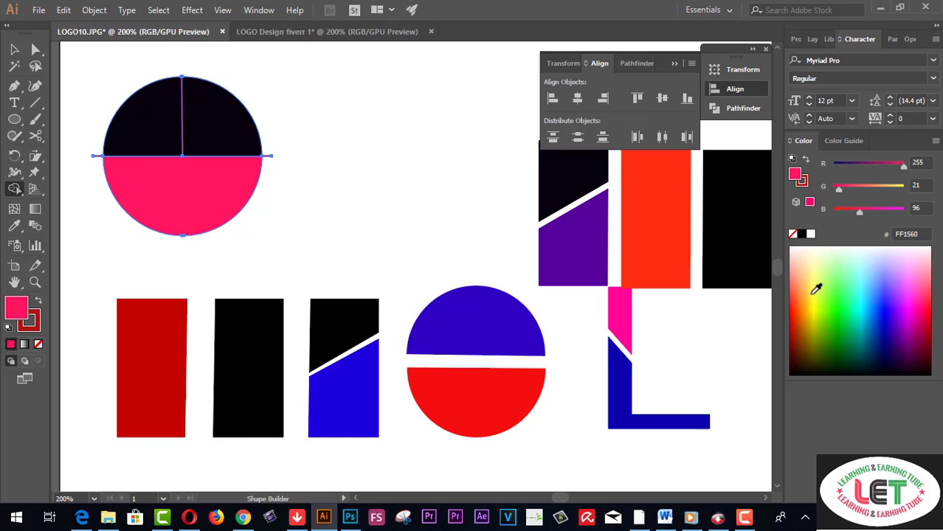
left_click(802, 310)
left_click_drag(299, 217, 195, 186)
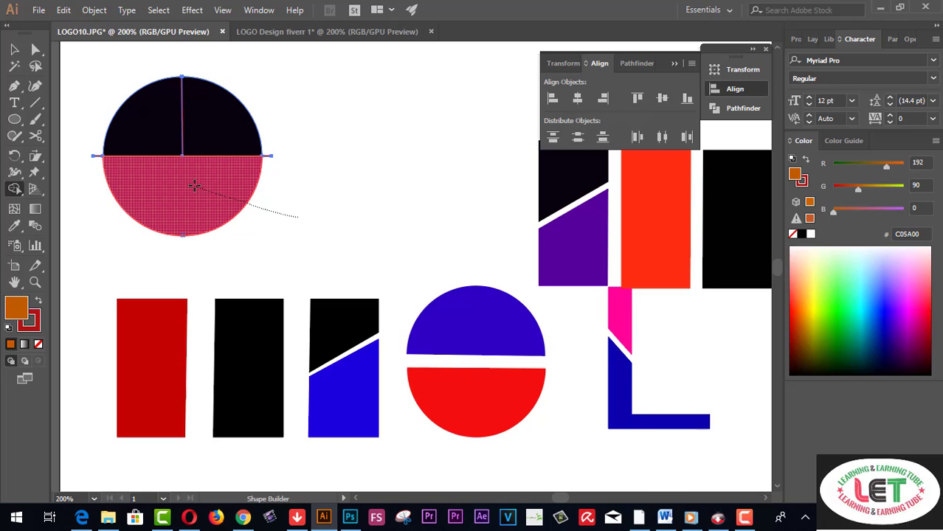
left_click(928, 317)
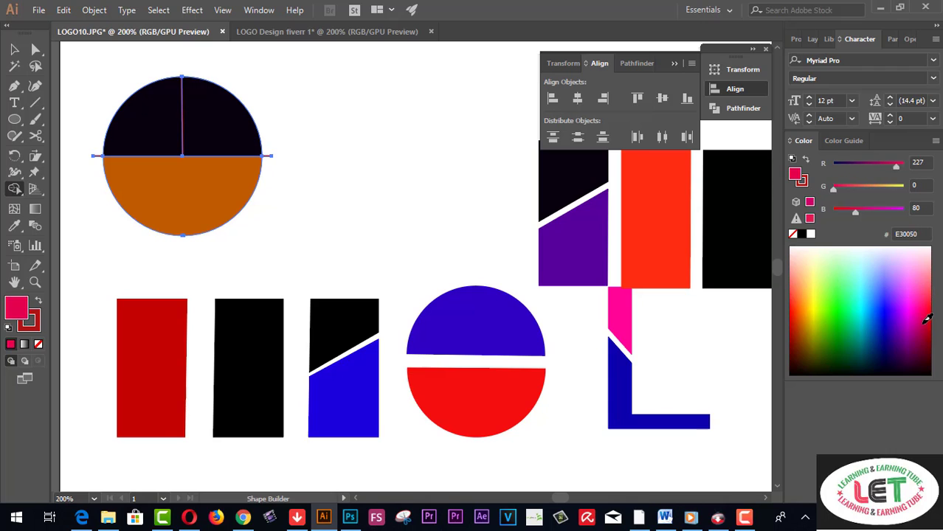
left_click(924, 278)
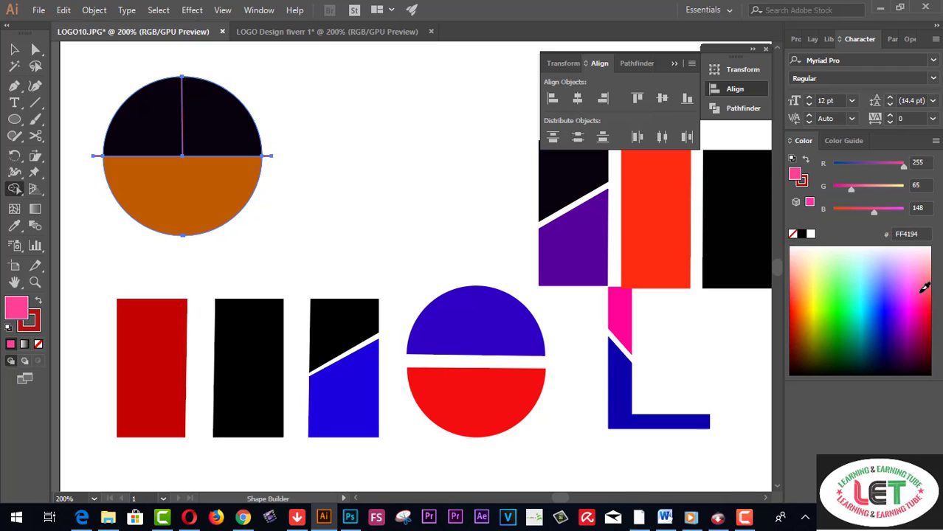
left_click_drag(297, 236, 191, 193)
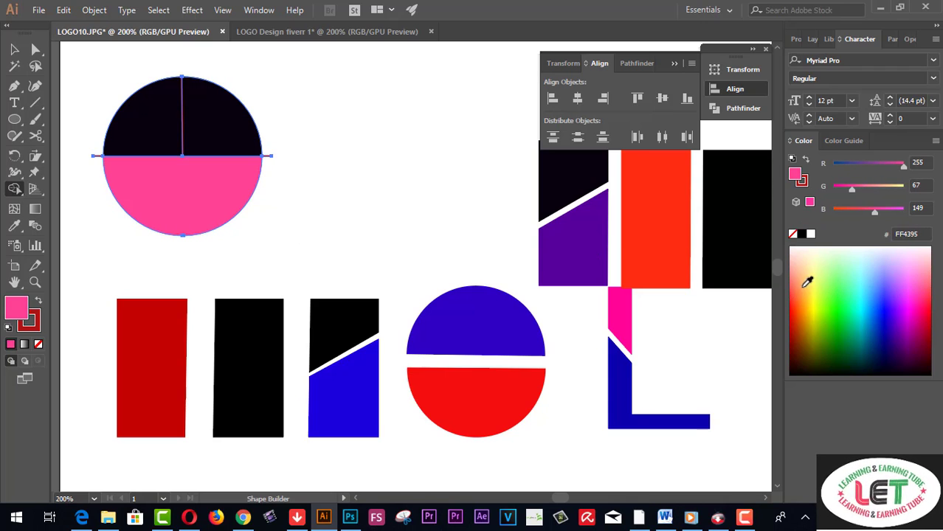
left_click(802, 291)
left_click_drag(338, 223, 205, 190)
Select only the top dark half-circle of the split circle
left_click(14, 50)
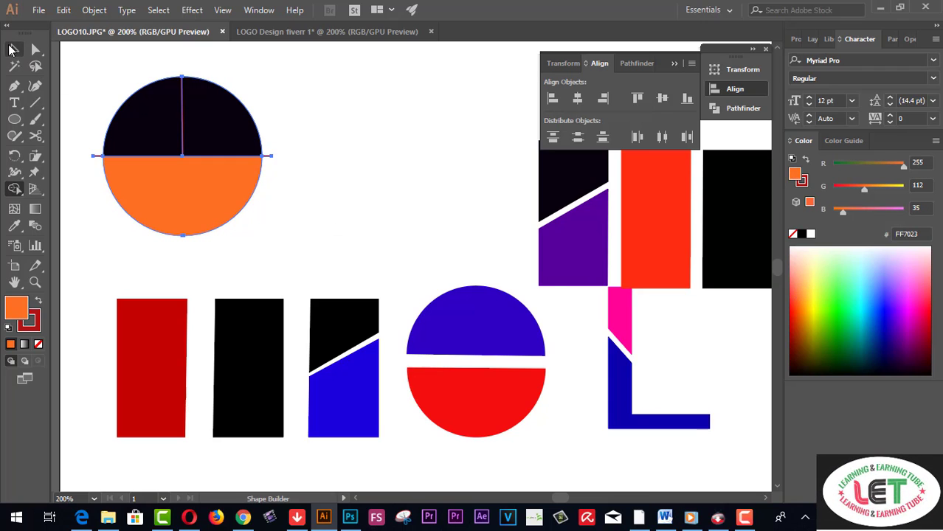
left_click(147, 111)
left_click_drag(103, 77, 295, 125)
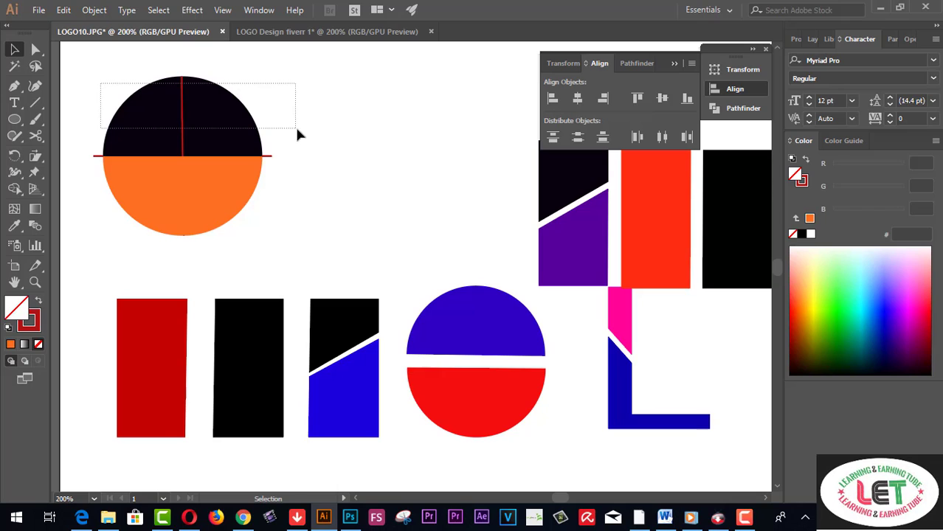
Fill the top half-circle purple 4D00A2 and delete its vertical divider line
left_click(899, 329)
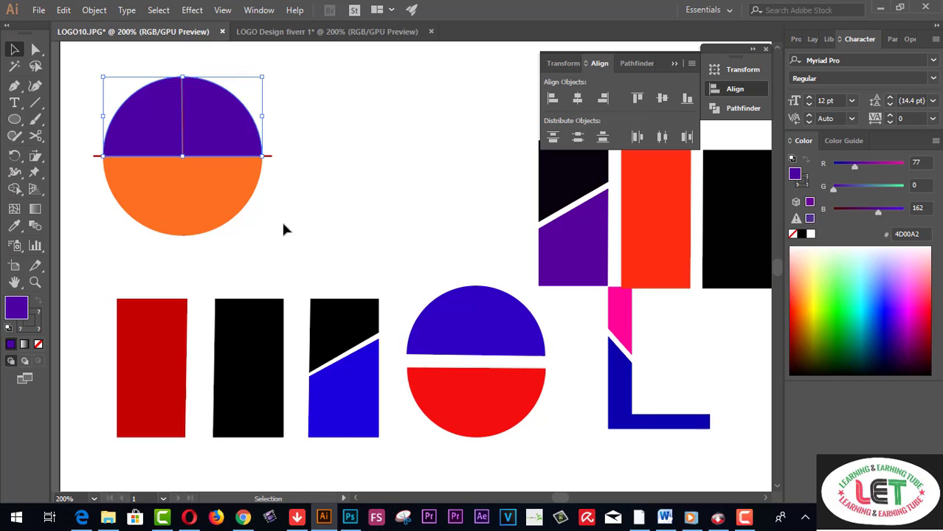
left_click(80, 51)
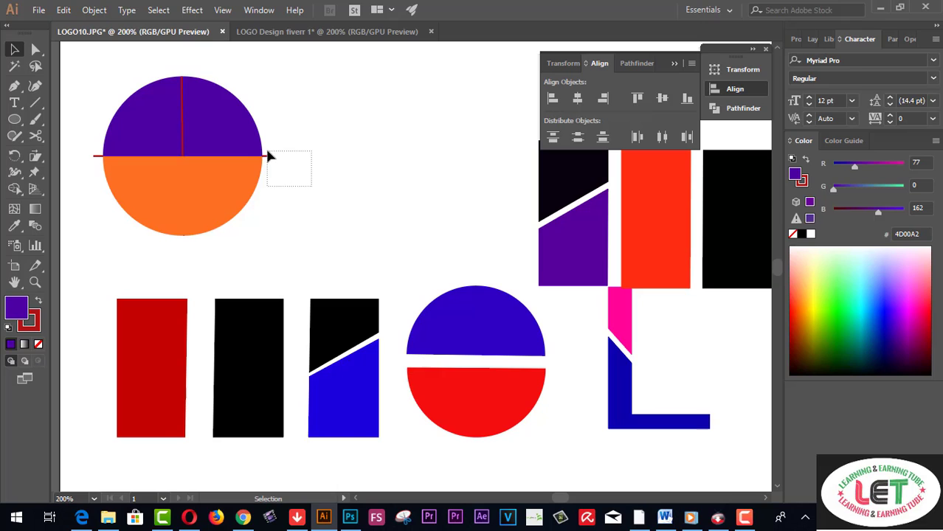
left_click_drag(268, 152, 267, 152)
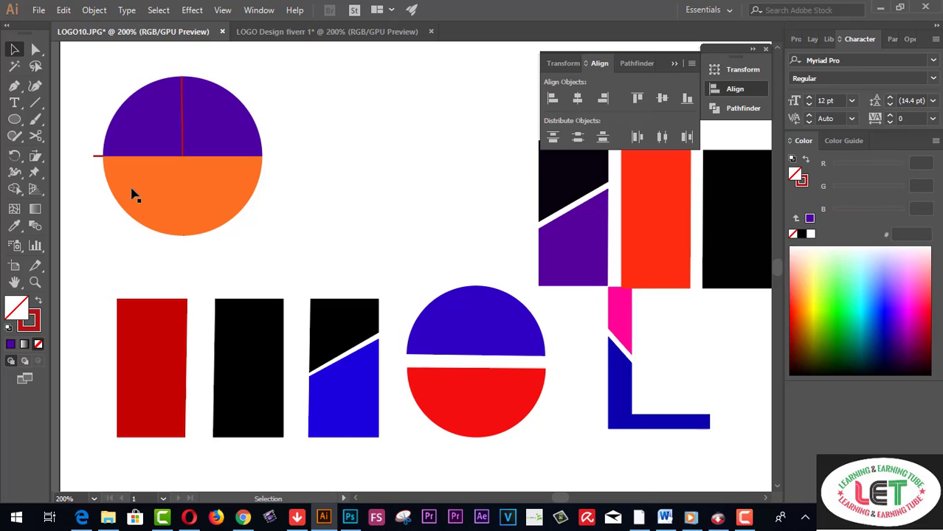
left_click_drag(95, 170, 131, 158)
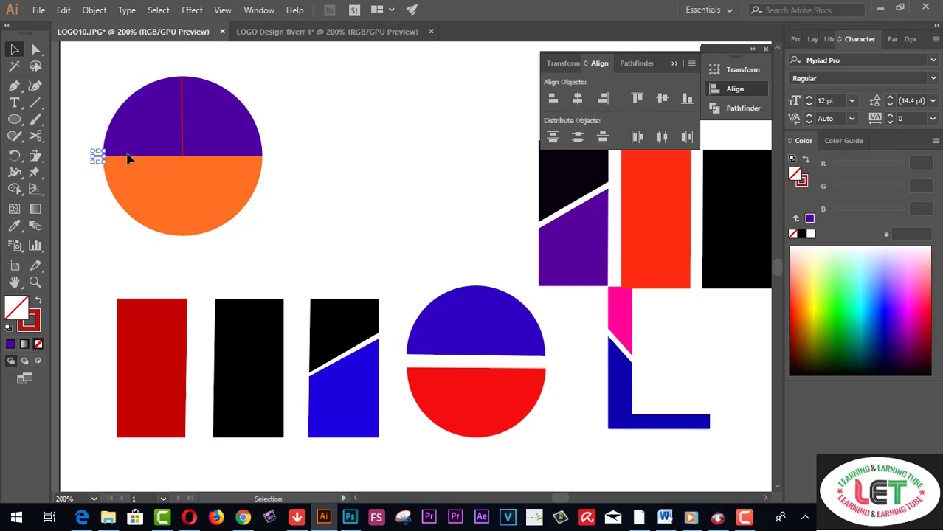
left_click(184, 137)
key("Delete")
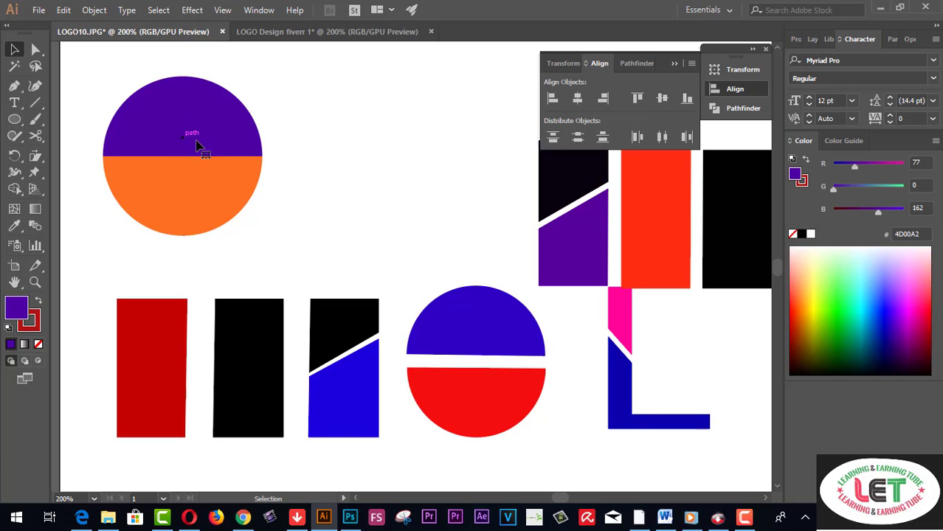
Nudge the purple half up twice to gap it from the orange half, then select both halves
left_click_drag(108, 89, 290, 137)
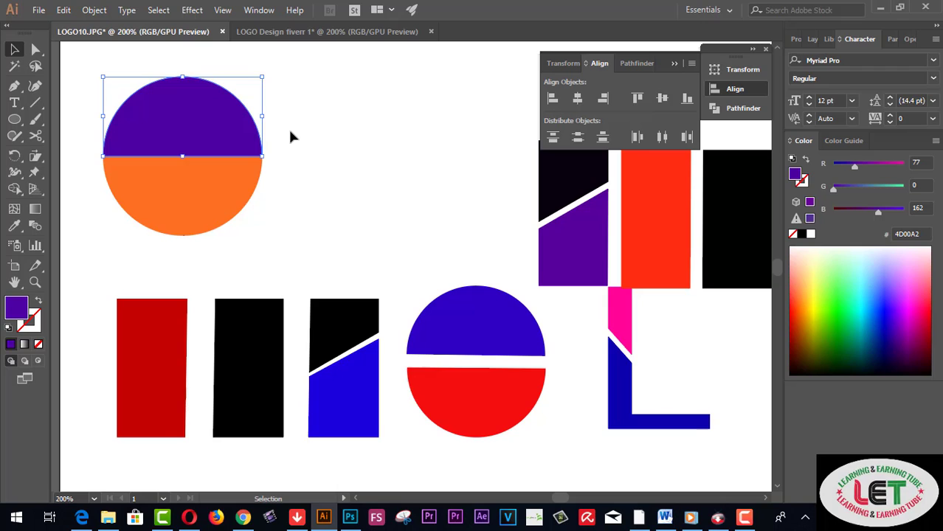
key("Up")
key("Up")
key("Up")
key("Up")
key("Up")
key("Up")
key("Up")
key("Up")
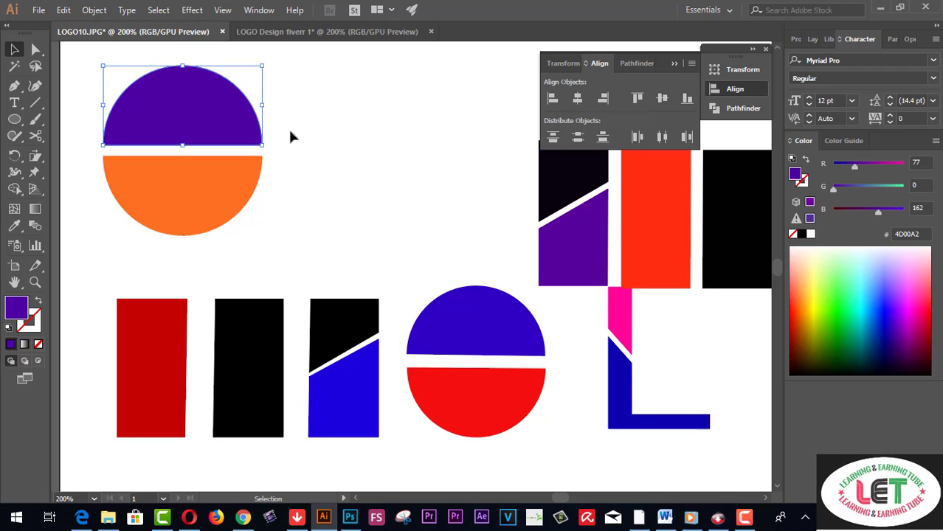
key("Up")
key("Up")
key("Up")
key("Up")
key("Up")
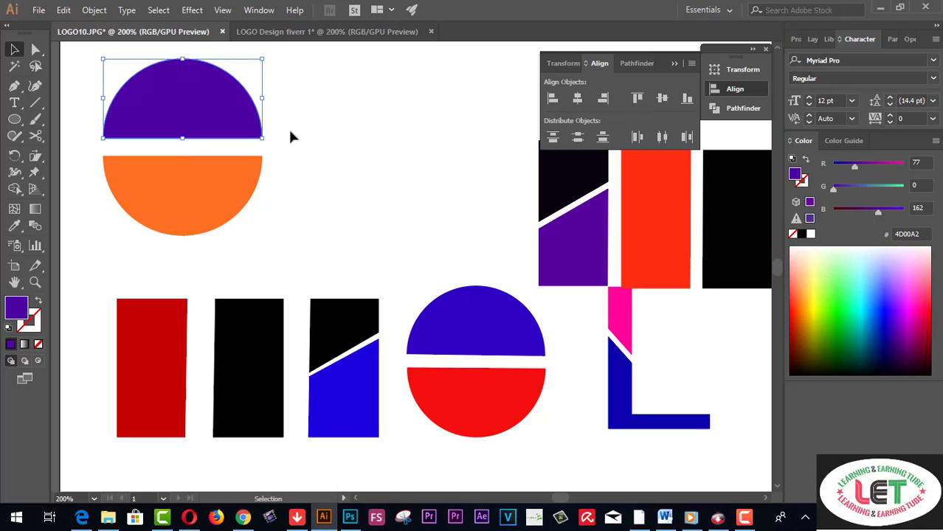
left_click(290, 137)
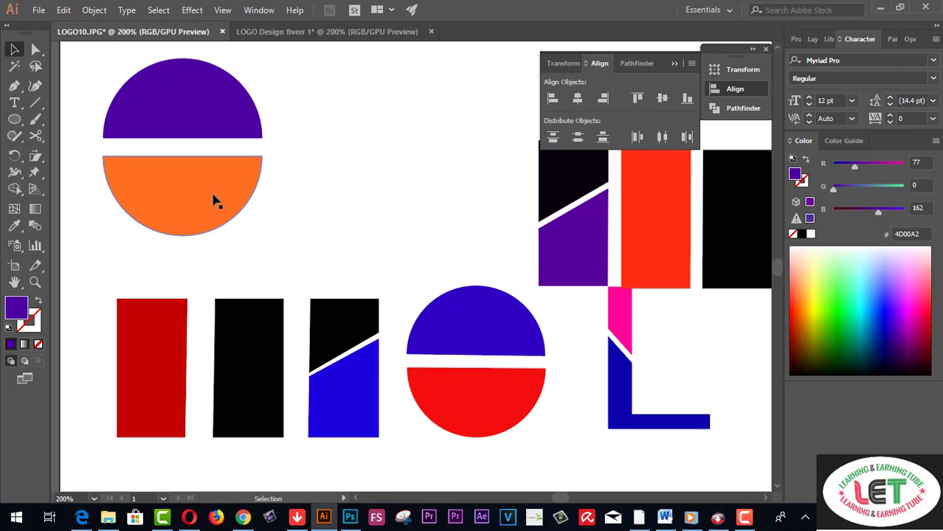
mouse_move(360, 248)
left_mouse_down()
mouse_move(157, 109)
mouse_move(536, 436)
mouse_move(508, 458)
mouse_move(447, 182)
mouse_move(453, 170)
left_mouse_up()
Drop the split circle near the centre and shift the pink-and-blue L slightly left and down
left_click(642, 361)
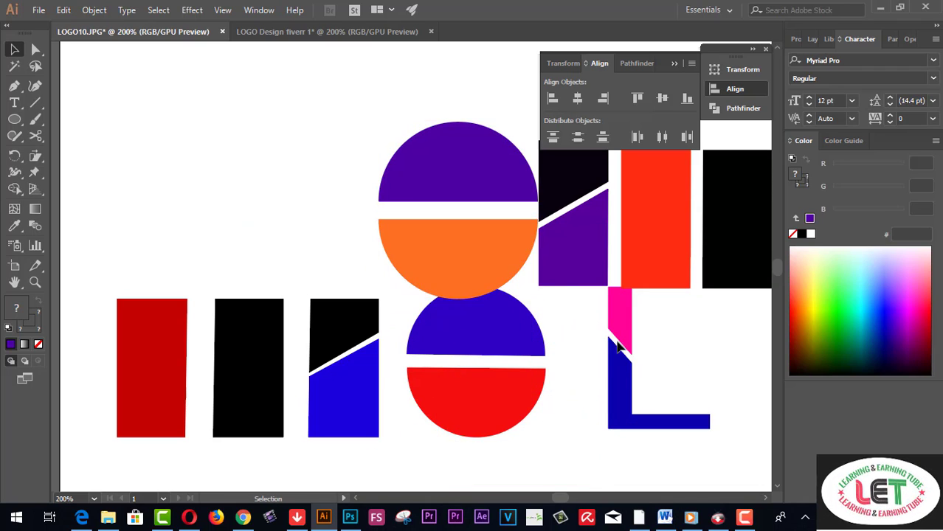
left_click_drag(629, 325, 604, 339)
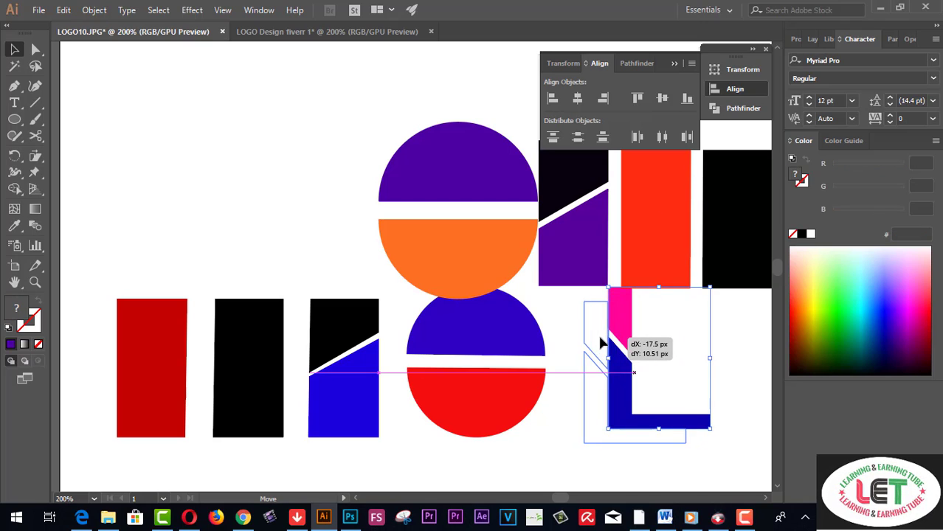
left_click(708, 352)
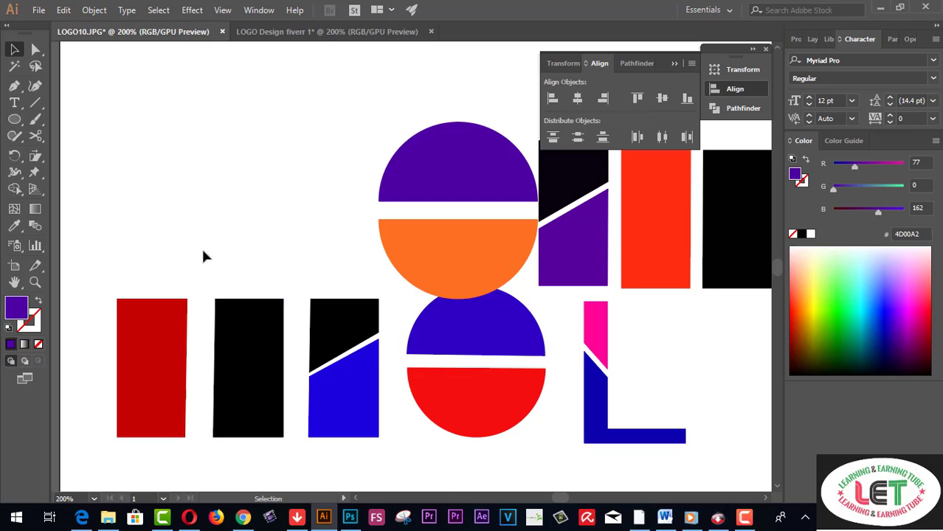
Place a point-text object at the canvas left and select its Lorem ipsum placeholder
left_click(16, 103)
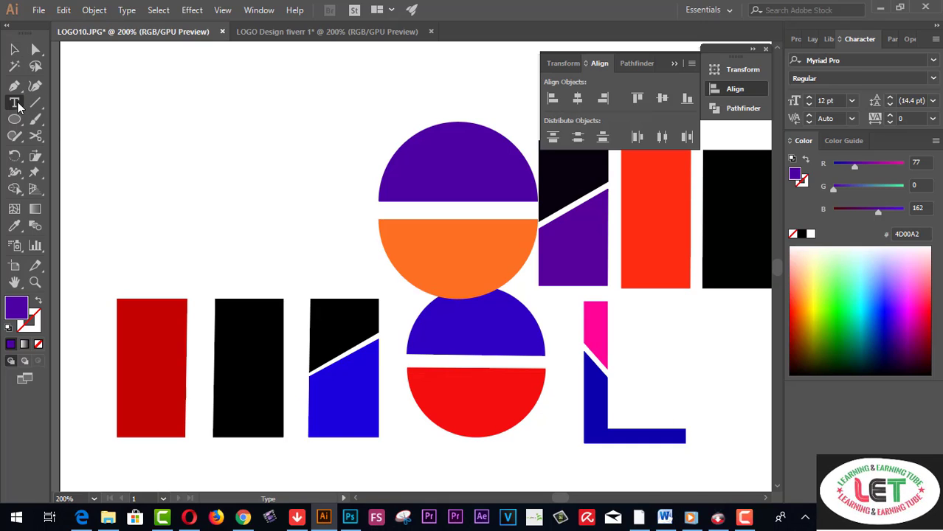
left_click(141, 175)
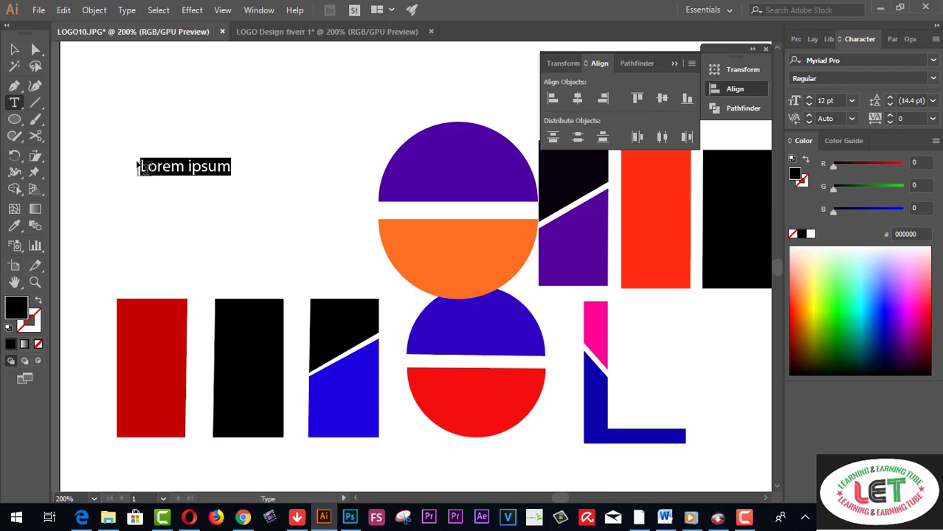
key("Escape")
left_click(14, 49)
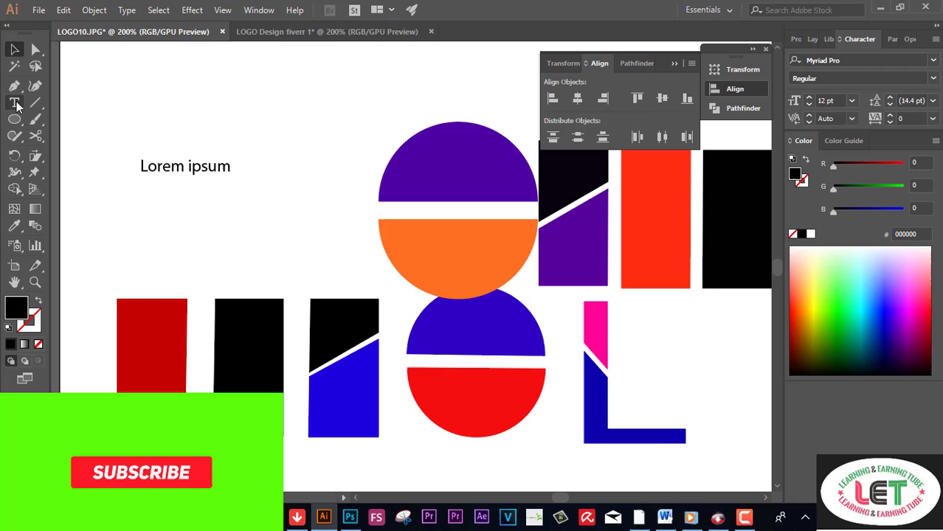
left_click(17, 104)
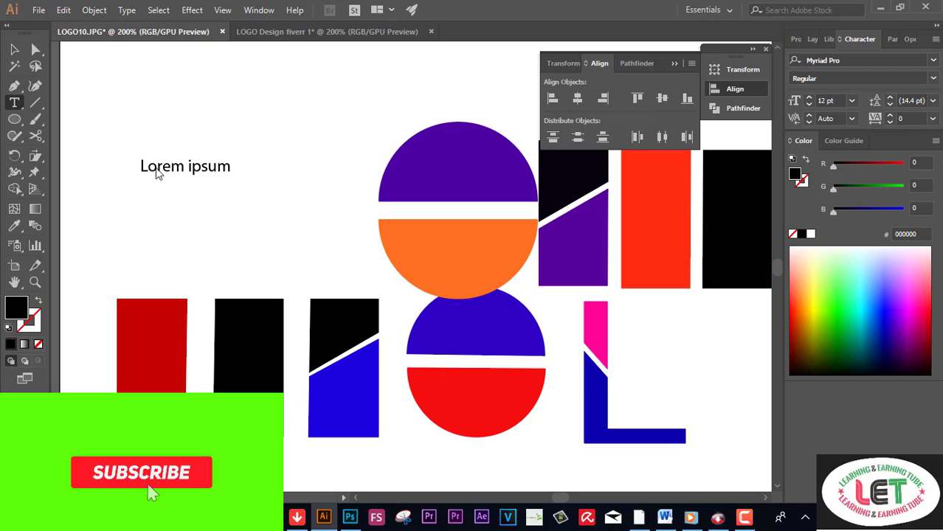
left_click_drag(140, 168, 251, 177)
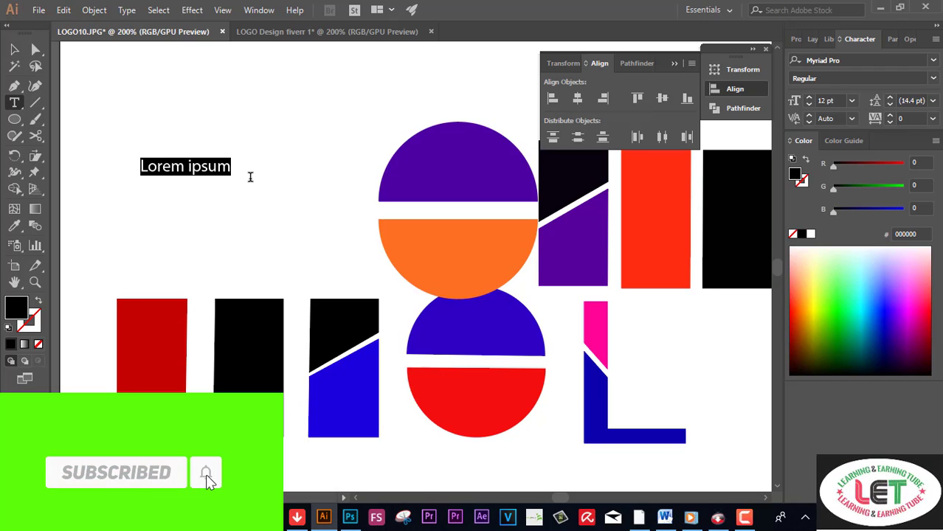
Type L, then scale it to about 94 pt at the artboard's upper left
type("L")
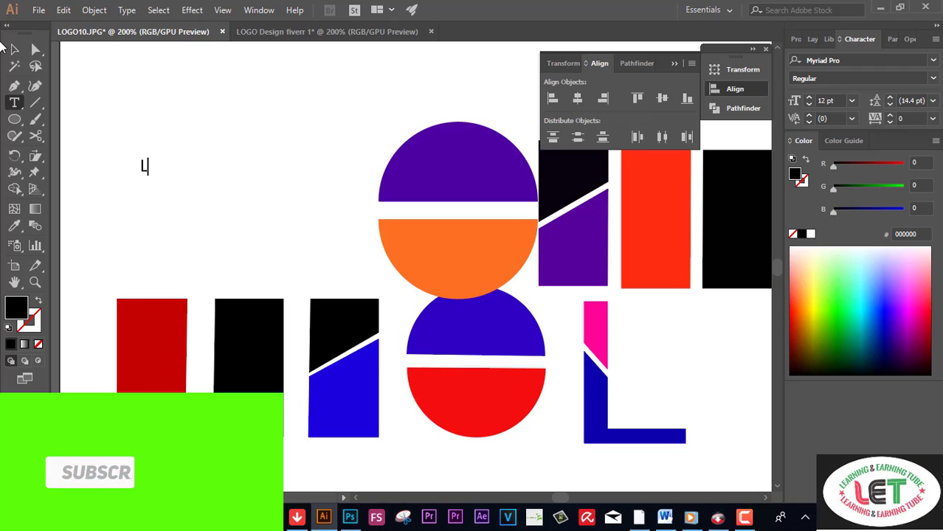
left_click(15, 48)
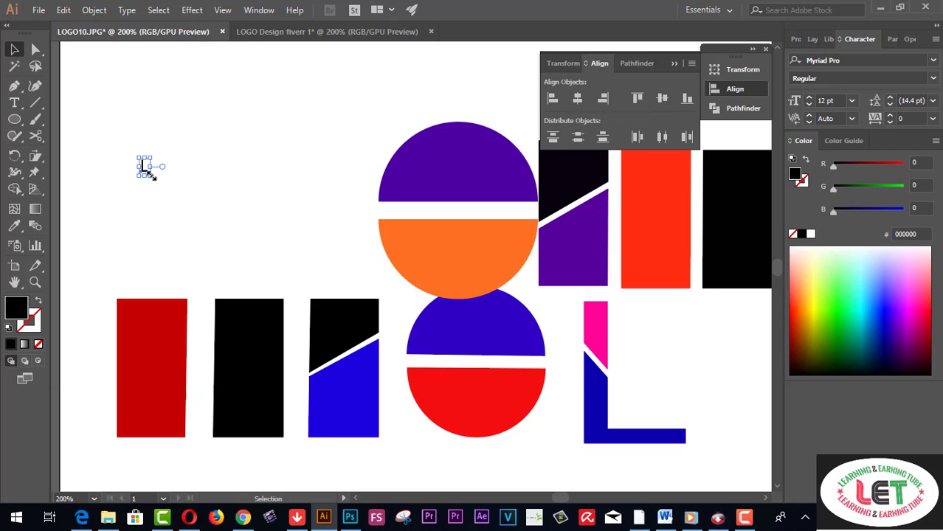
left_click_drag(148, 171, 260, 242)
left_click_drag(168, 207, 246, 209)
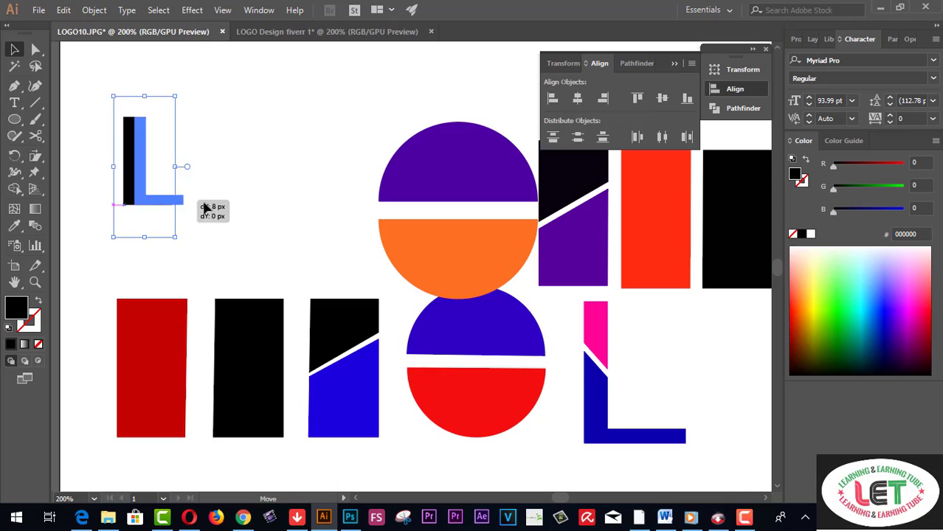
left_click(289, 149)
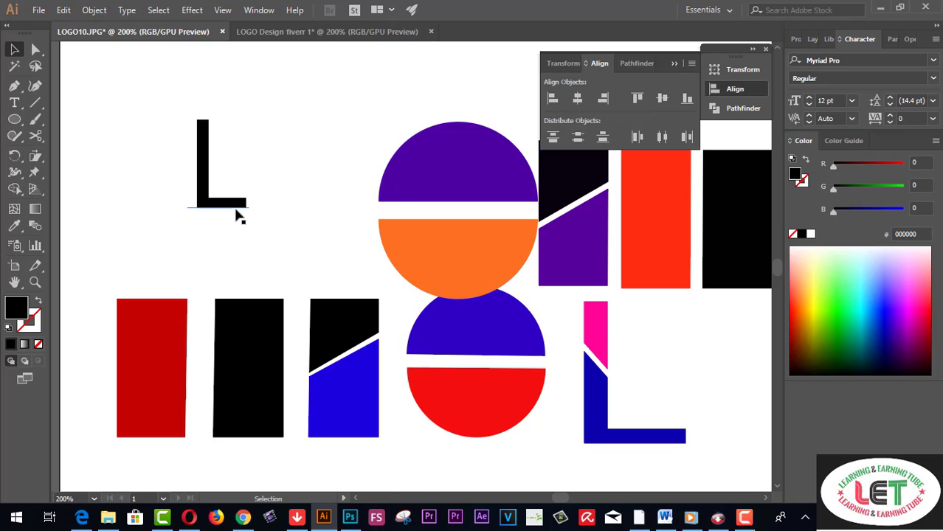
Draw a diagonal line across the L, stroke it dark red 931111, and select both
left_click(36, 104)
left_click_drag(138, 188, 324, 135)
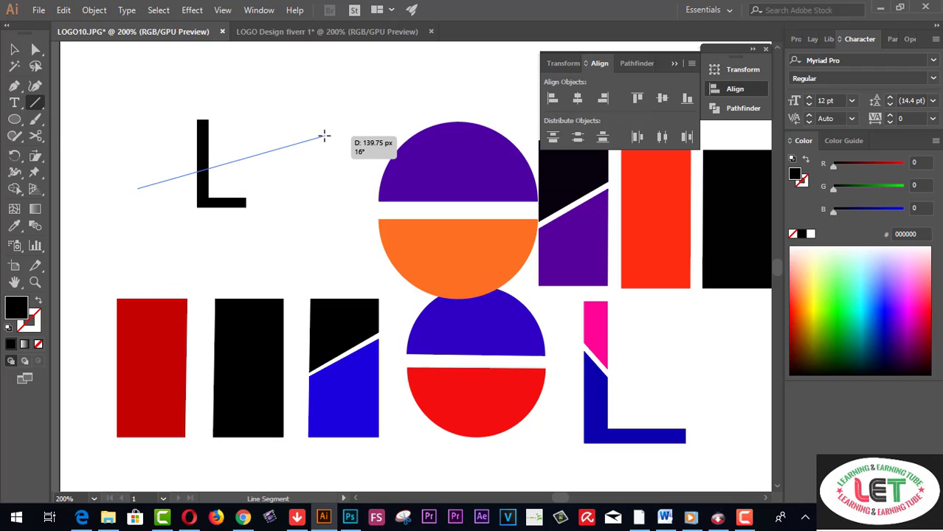
left_click(37, 327)
double_click(38, 328)
left_click_drag(660, 230, 675, 192)
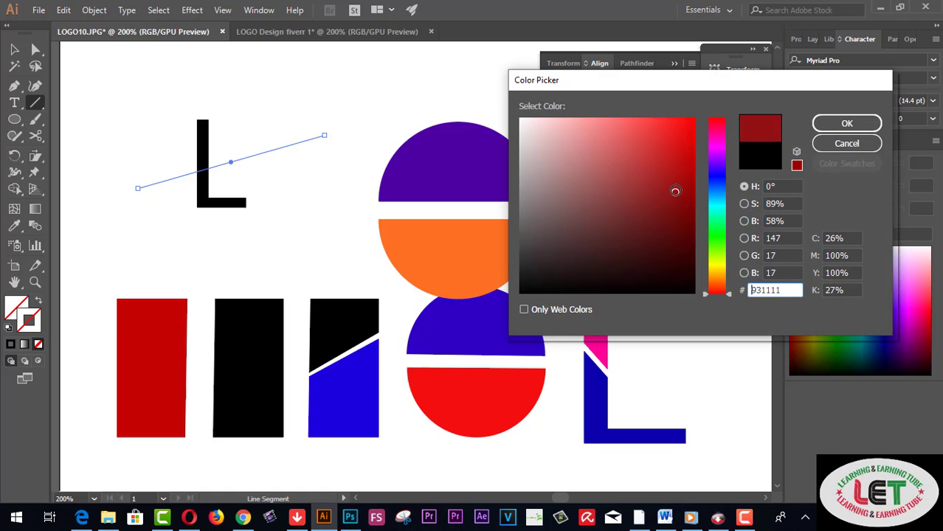
left_click(846, 123)
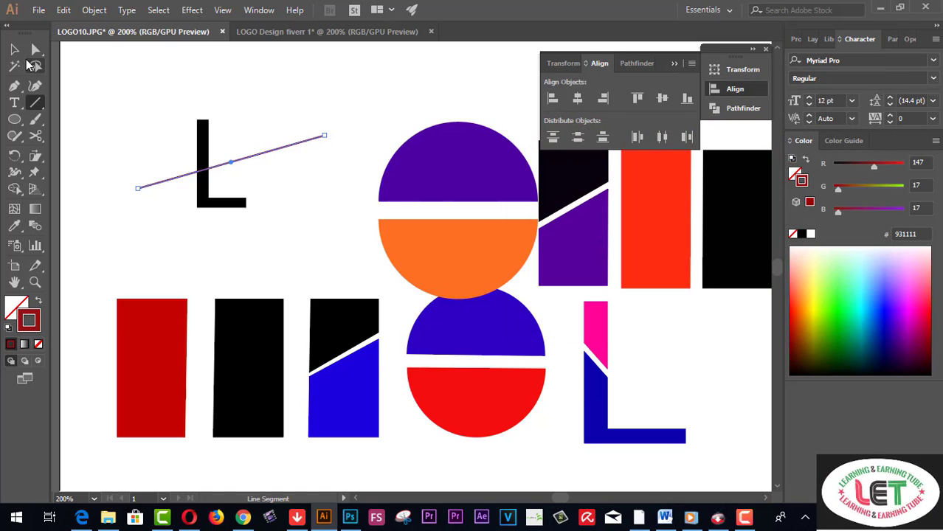
left_click(15, 50)
left_click_drag(130, 86, 311, 216)
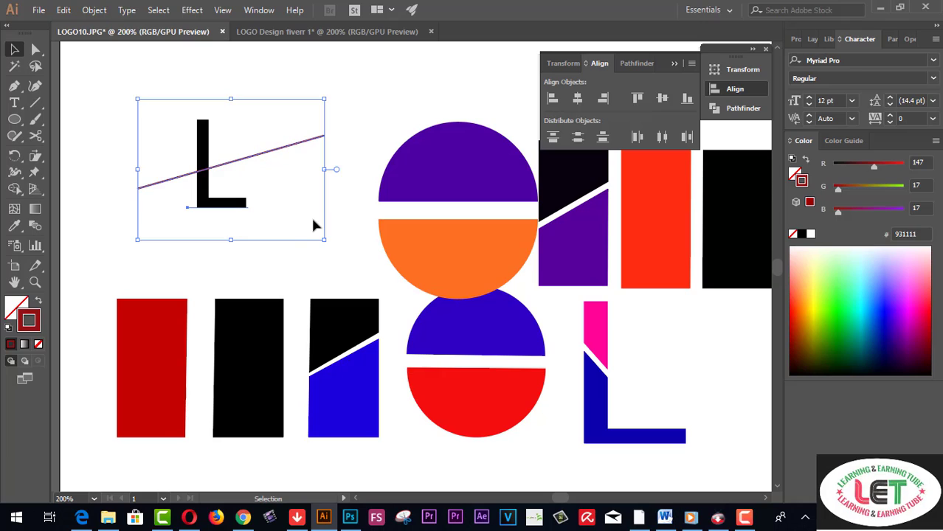
Attempt to carve the live-text L along the diagonal line with Shape Builder
left_click(15, 190)
left_click_drag(192, 88, 221, 215)
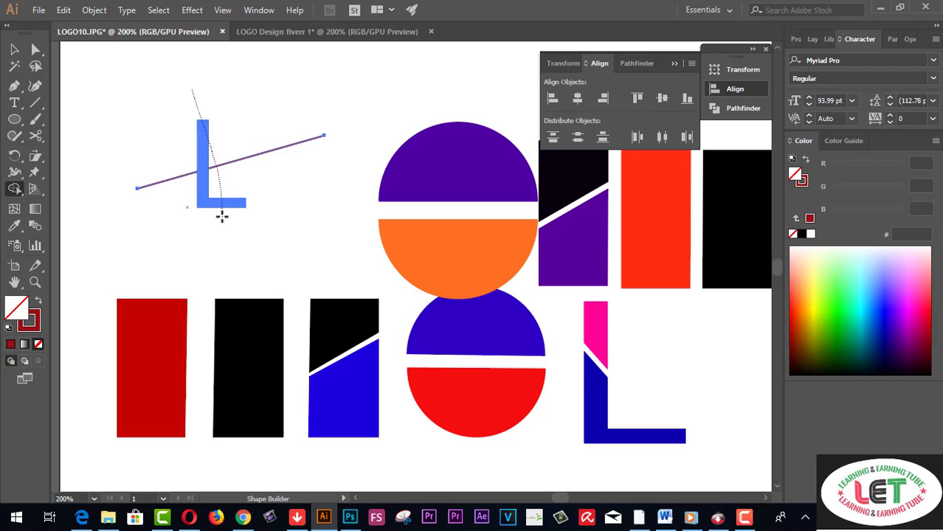
left_click_drag(177, 116, 273, 154)
left_click_drag(153, 141, 210, 171)
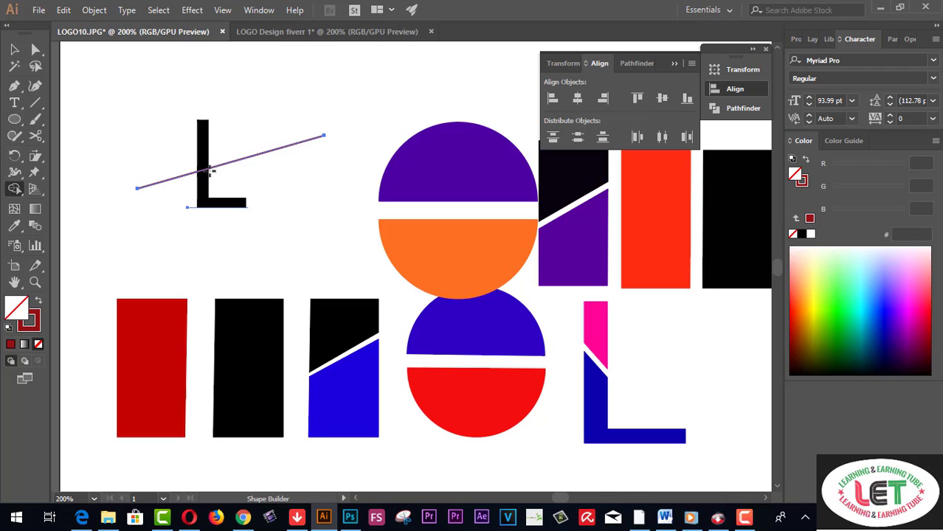
Move the diagonal line below the L and convert the L to outlines with Ctrl+Shift+O
key("v")
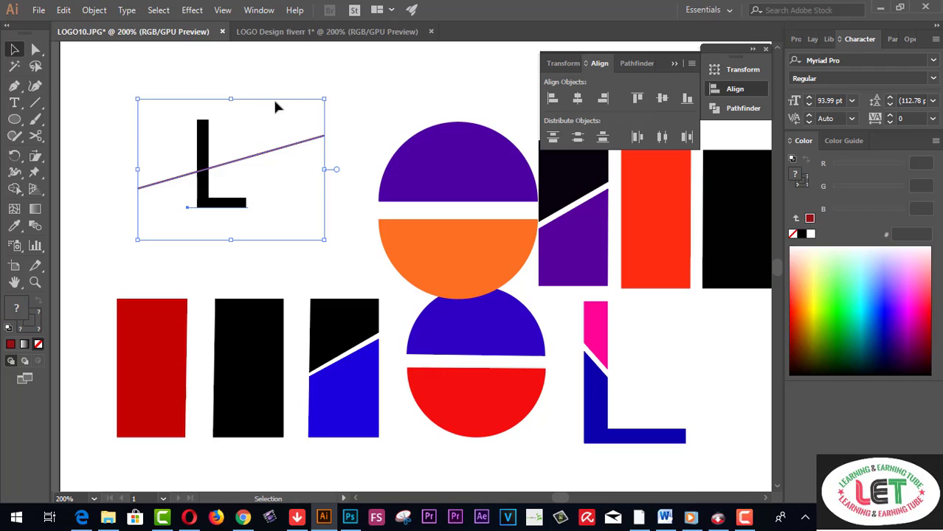
left_click(336, 76)
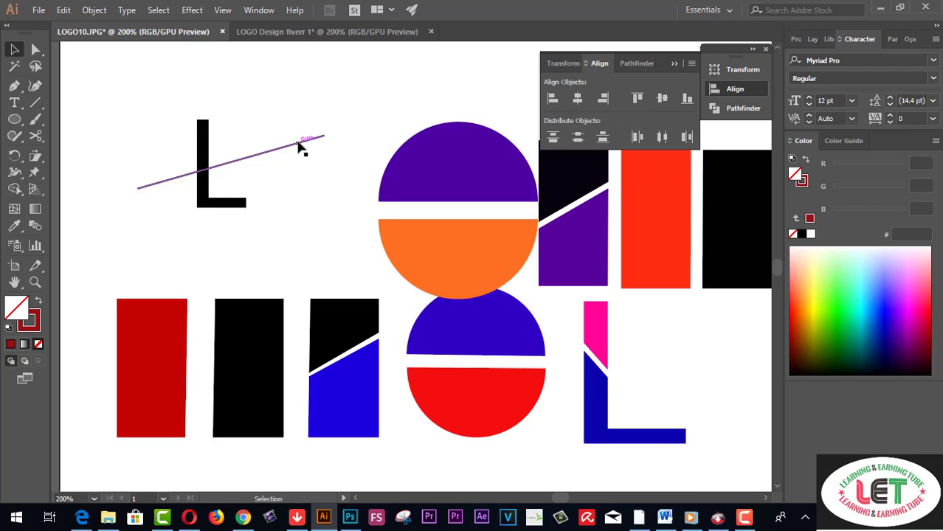
left_click_drag(299, 140, 287, 240)
left_click(308, 180)
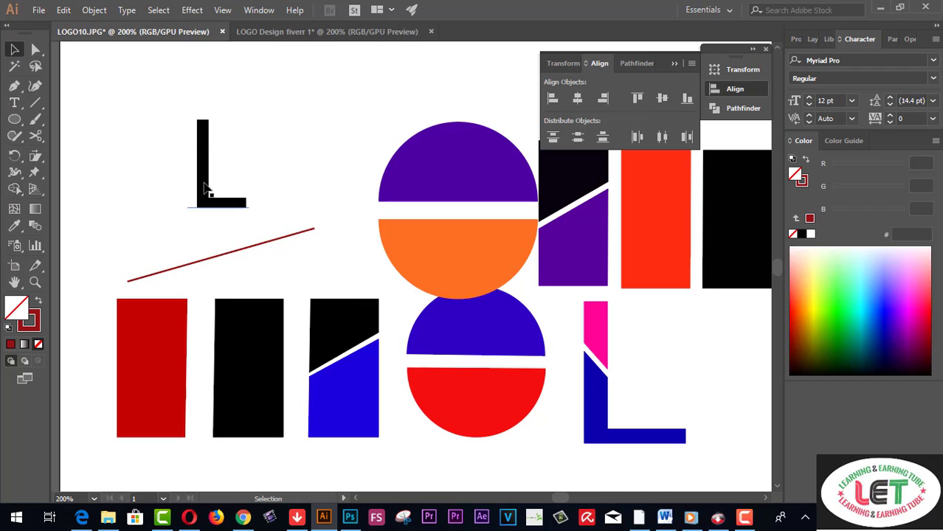
left_click(205, 183)
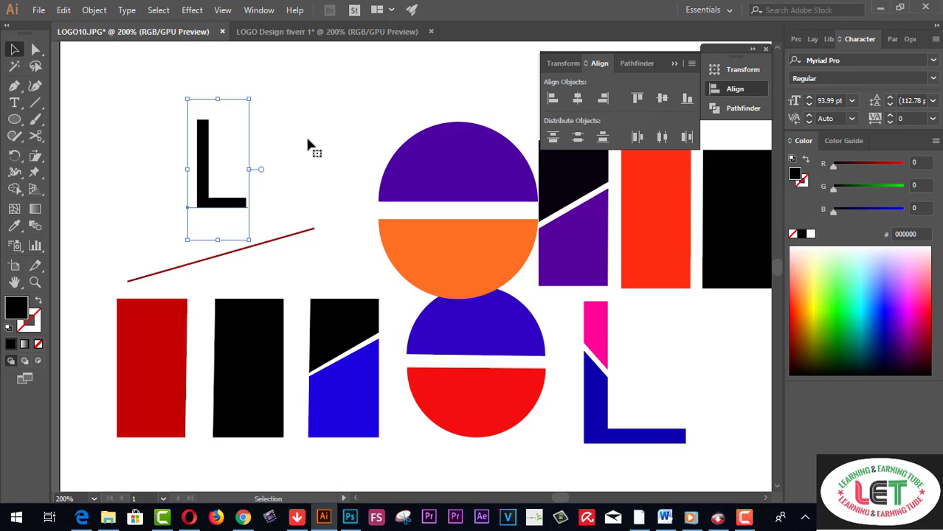
key("a")
key("ctrl")
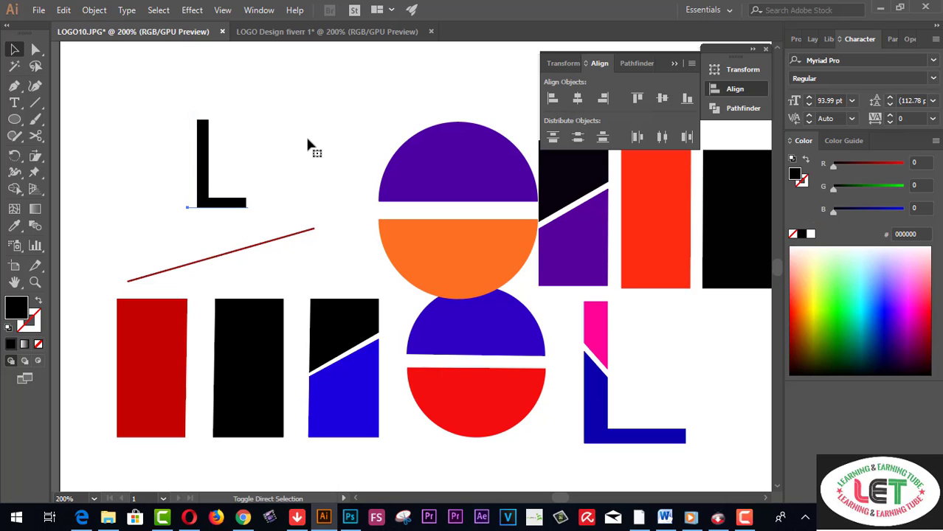
key("ctrl+shift+o")
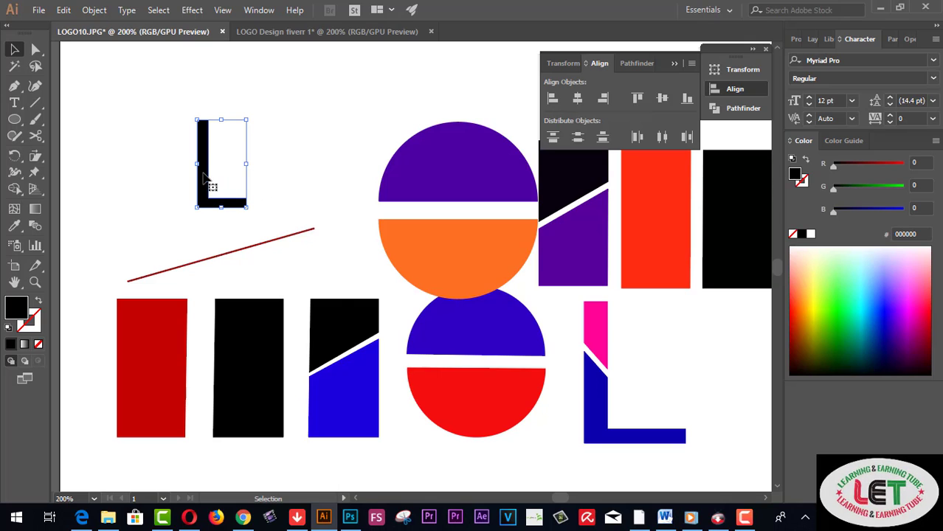
Ungroup the outlined L and place a spare copy of it at the left
right_click(204, 174)
left_click(254, 290)
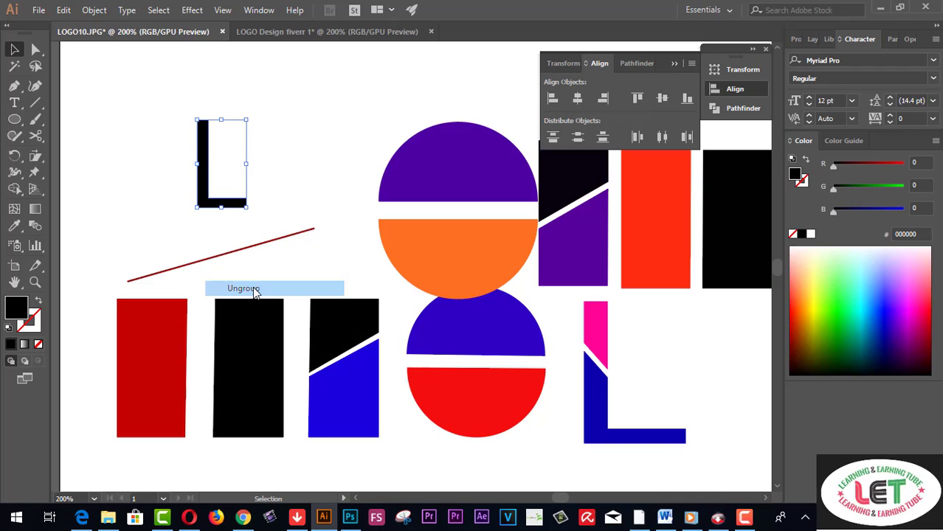
left_click(296, 126)
left_click(213, 188)
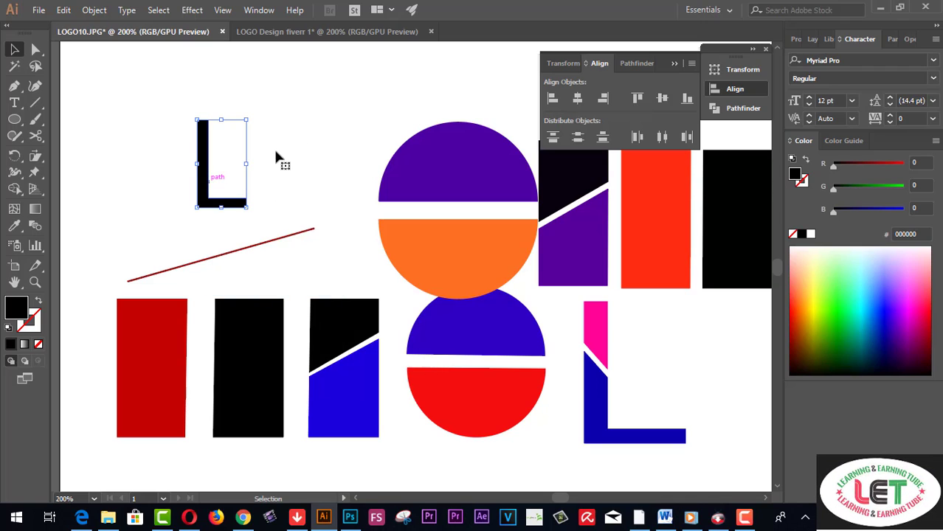
left_click(275, 155)
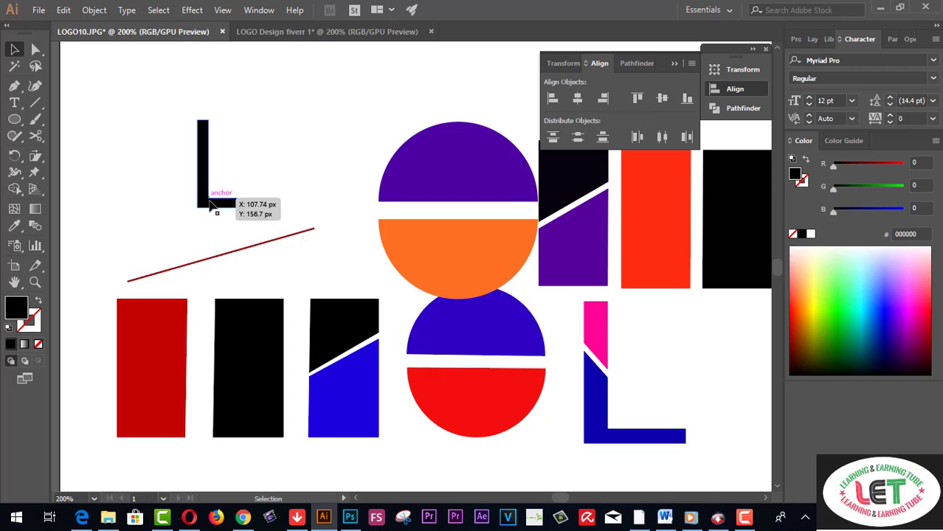
left_click_drag(210, 202, 85, 290)
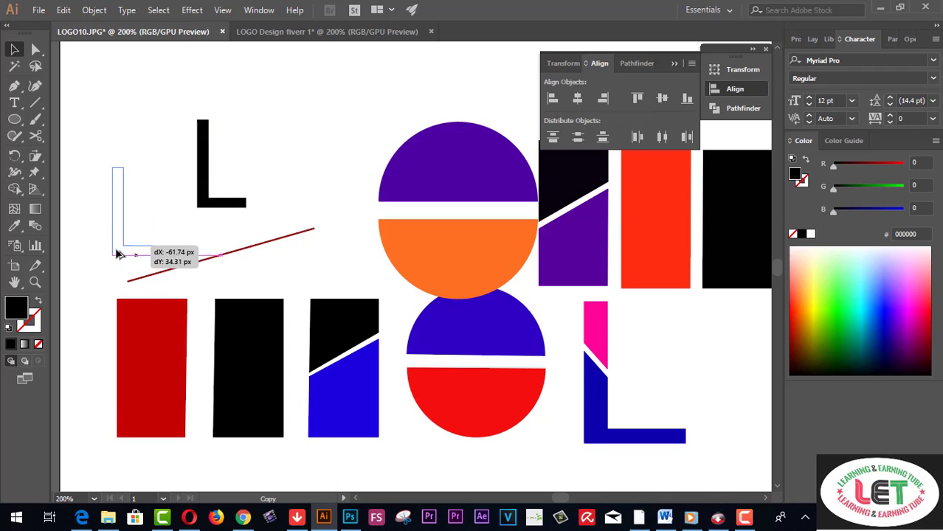
Lay the line back diagonally across the original L and select both
left_click_drag(242, 250, 232, 154)
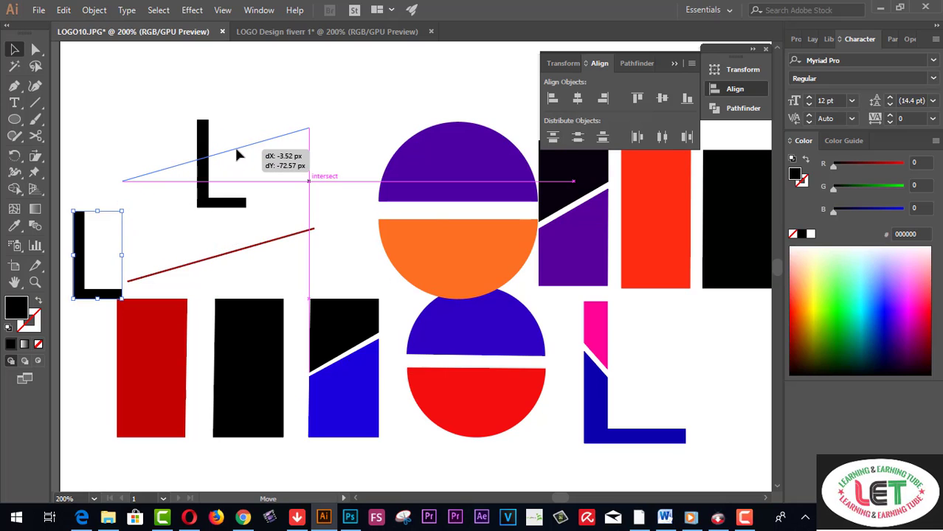
left_click_drag(231, 154, 236, 152)
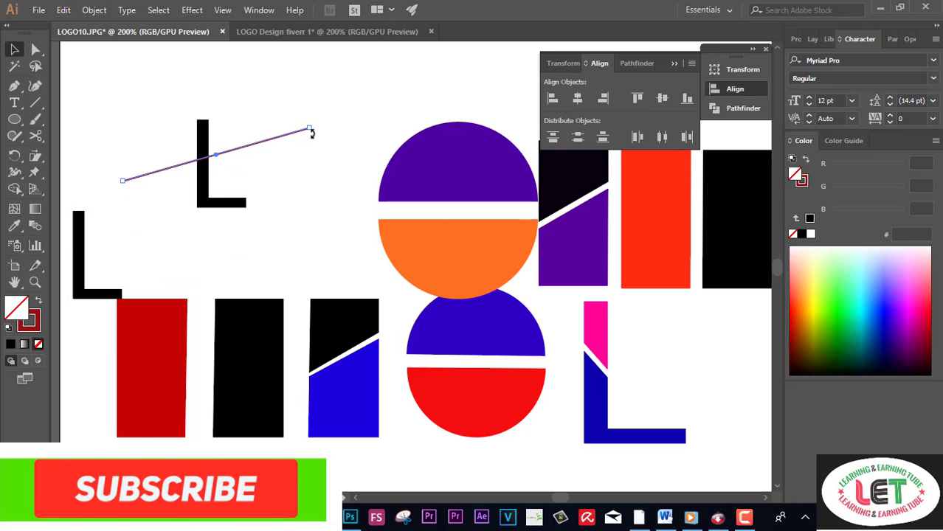
left_click_drag(310, 129, 309, 117)
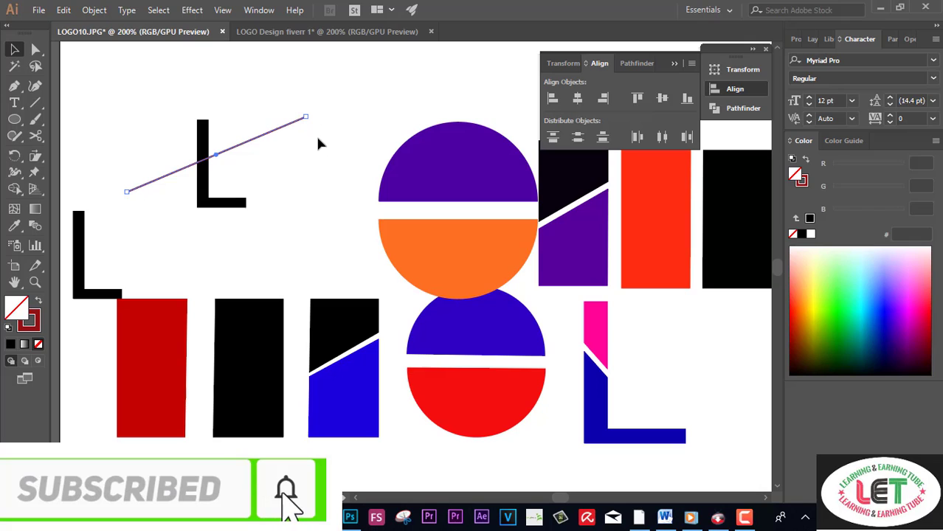
left_click_drag(160, 97, 273, 250)
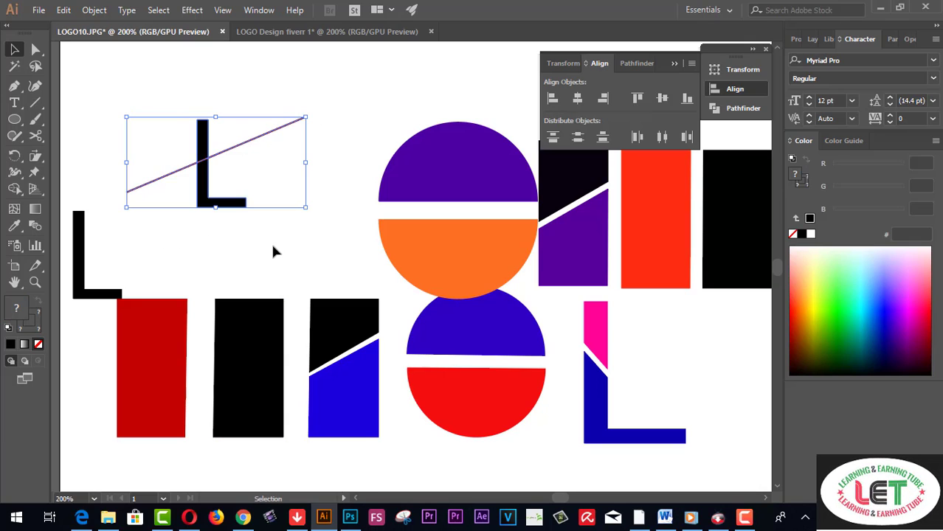
Use Shape Builder to fill the L's top piece magenta FF1DDC and bottom piece blue 1300C8
left_click(12, 191)
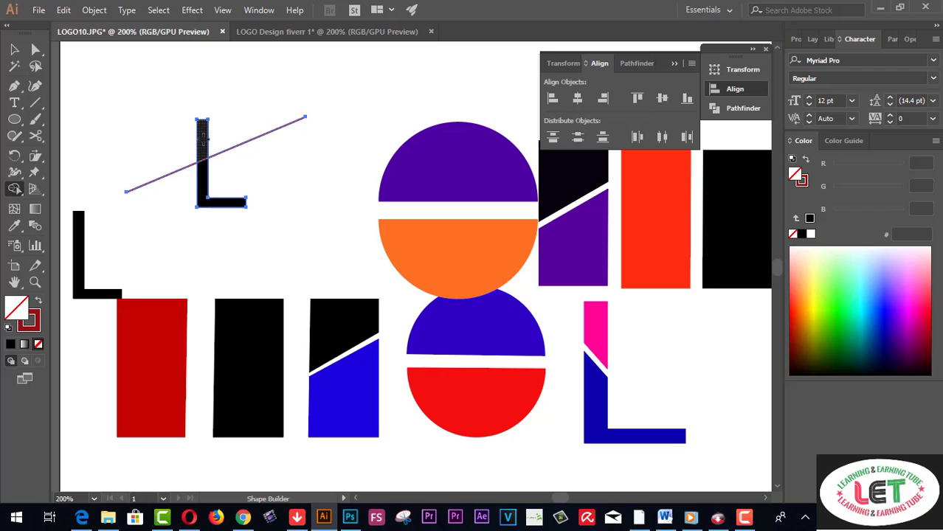
left_click_drag(139, 150, 223, 128)
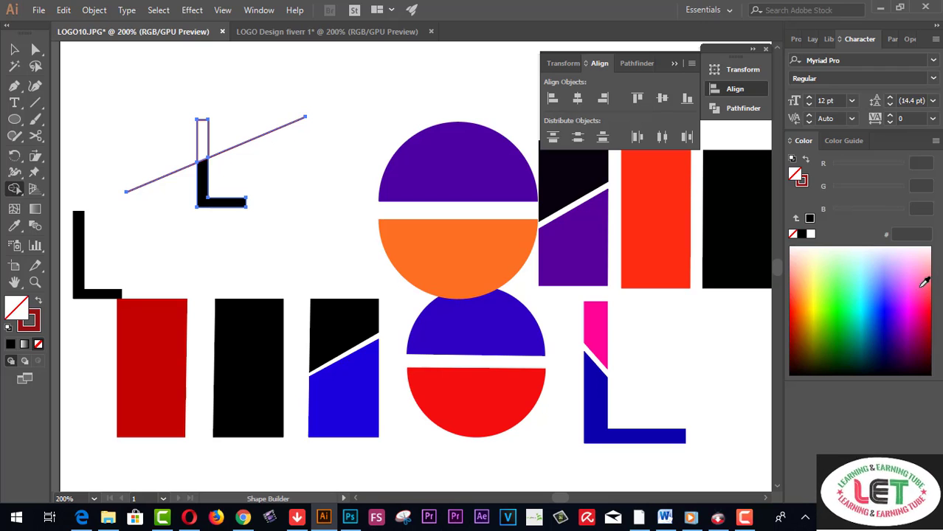
left_click_drag(913, 273, 911, 301)
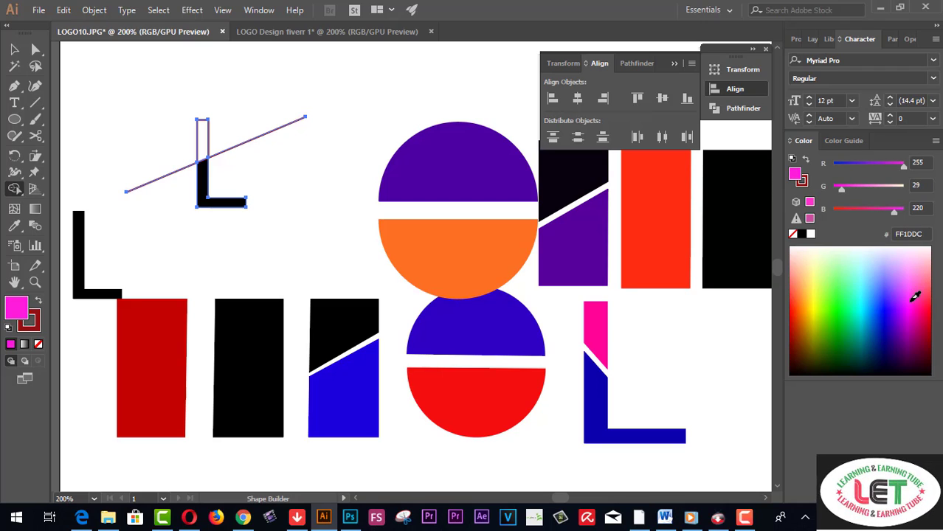
left_click(241, 131)
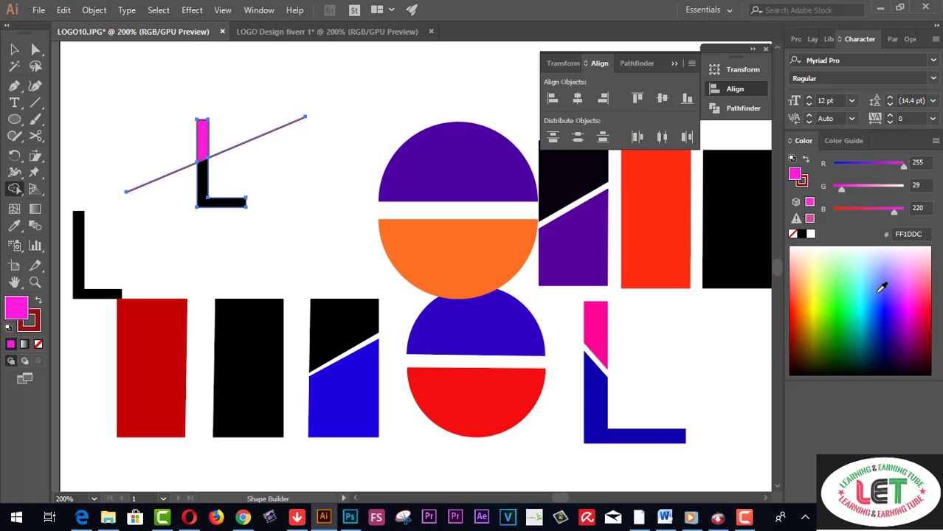
left_click(882, 287)
left_click(229, 201)
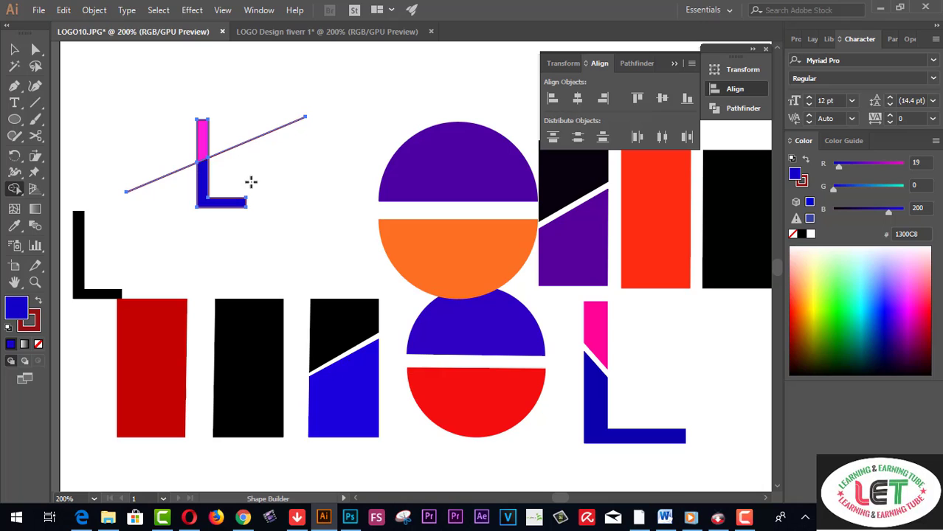
left_click(11, 50)
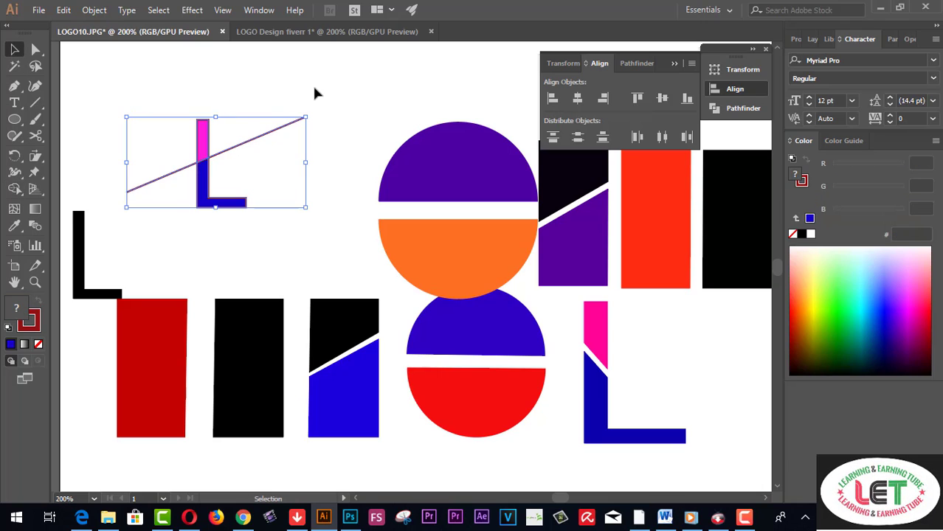
Delete both remaining pieces of the diagonal line
left_click_drag(261, 96, 309, 156)
key("Delete")
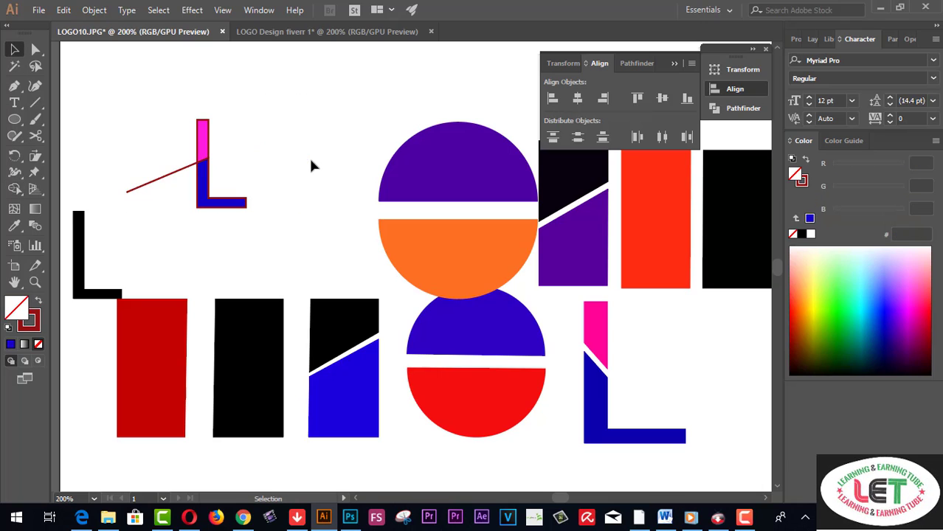
left_click_drag(131, 147, 169, 211)
key("Delete")
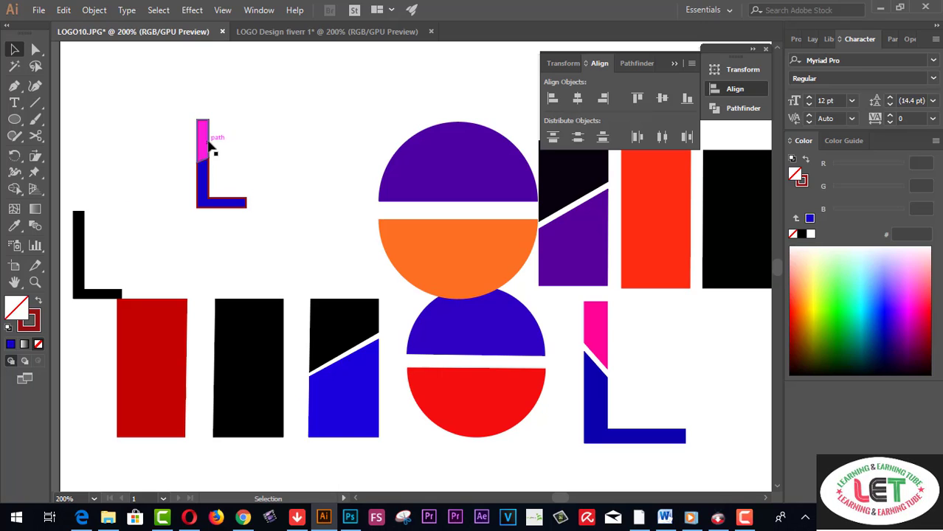
Nudge the magenta top piece up slightly, then select the whole two-colour L
left_click(203, 141)
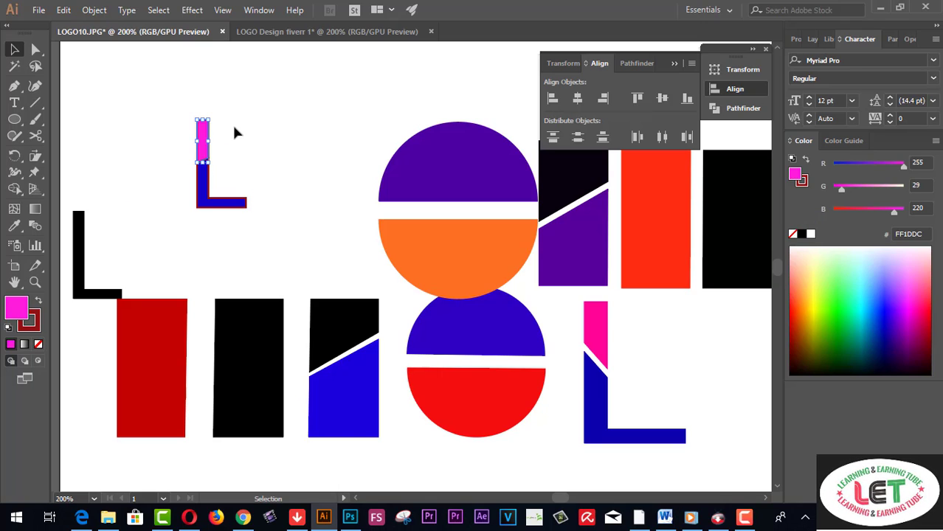
key("Up")
key("Up")
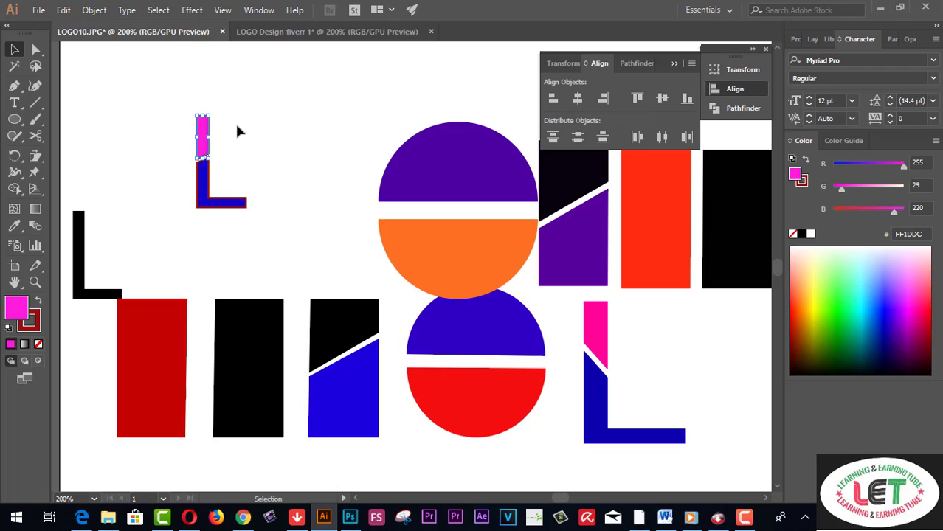
left_click(235, 122)
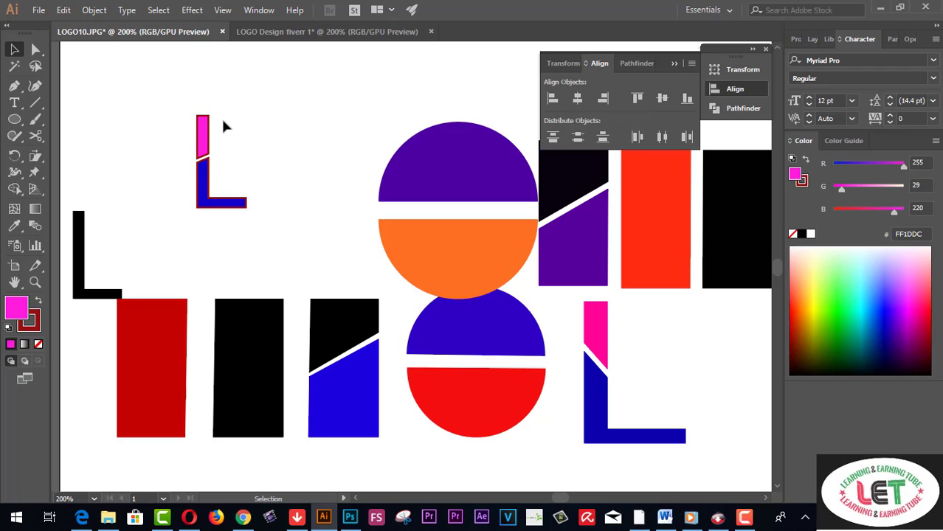
left_click_drag(133, 93, 281, 244)
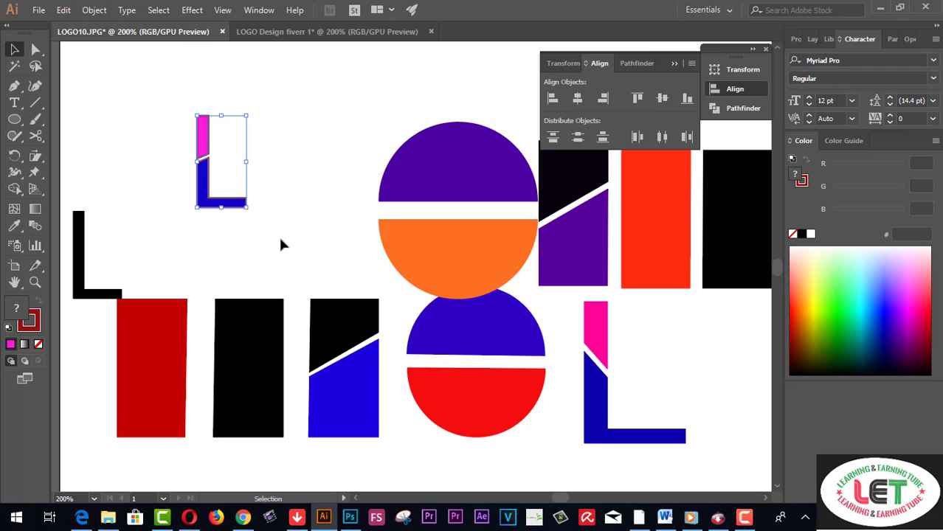